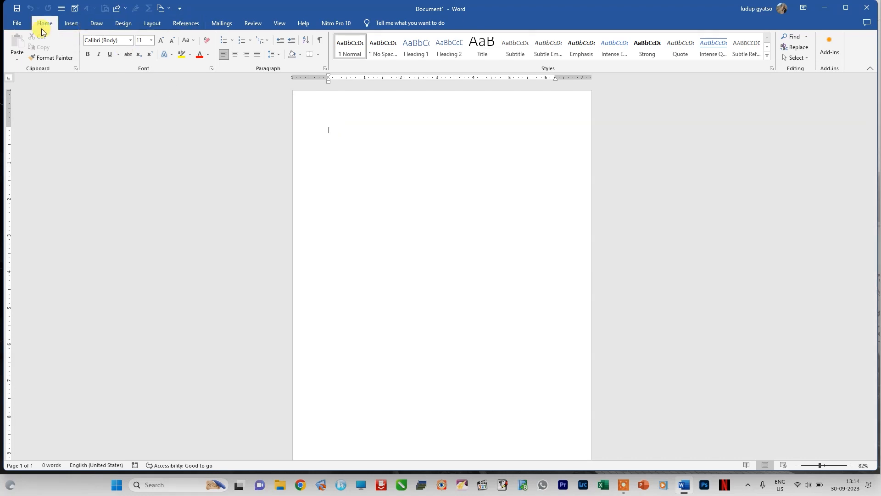
Step: Insert a table with 10 columns and 8 rows into the blank document
click(68, 23)
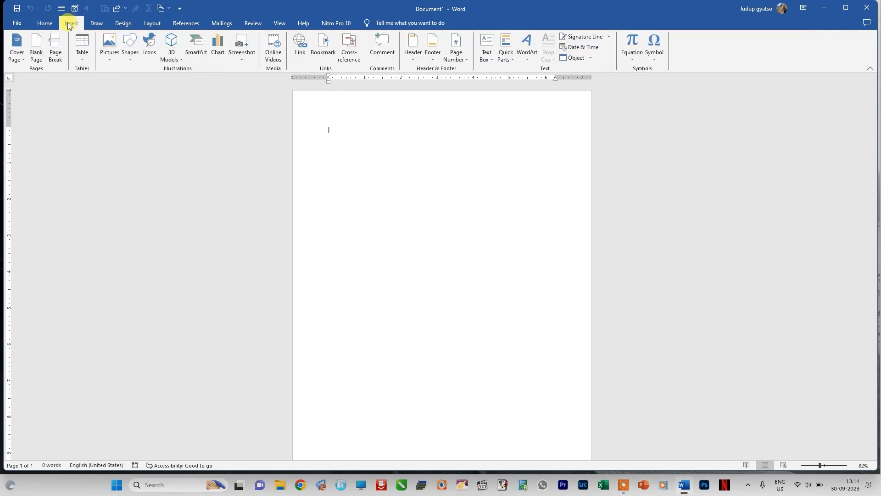
click(82, 57)
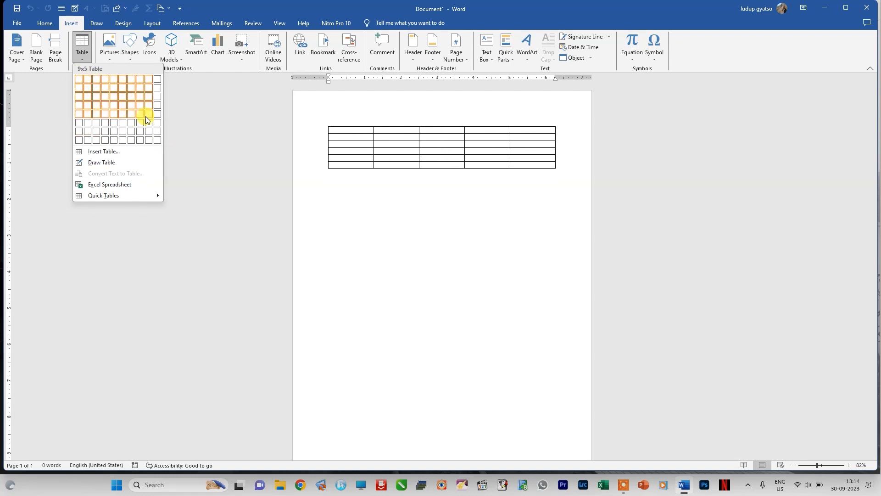
click(156, 139)
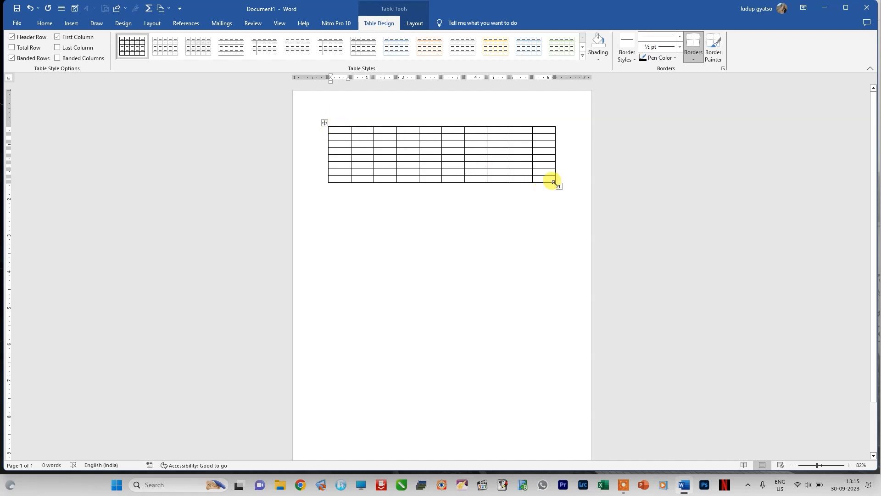
click(325, 123)
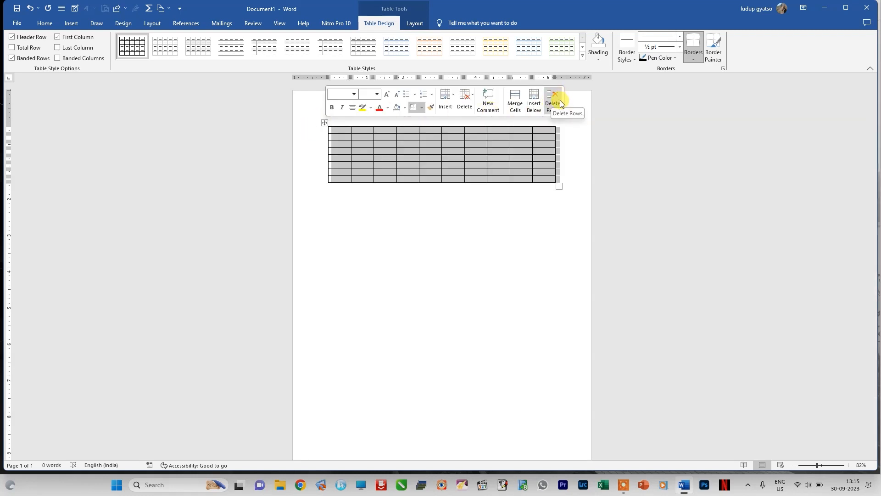
click(465, 99)
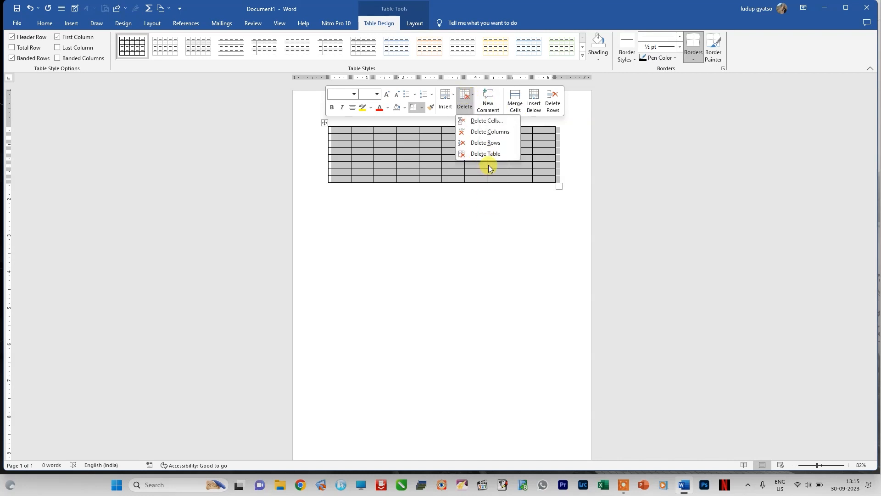
click(476, 259)
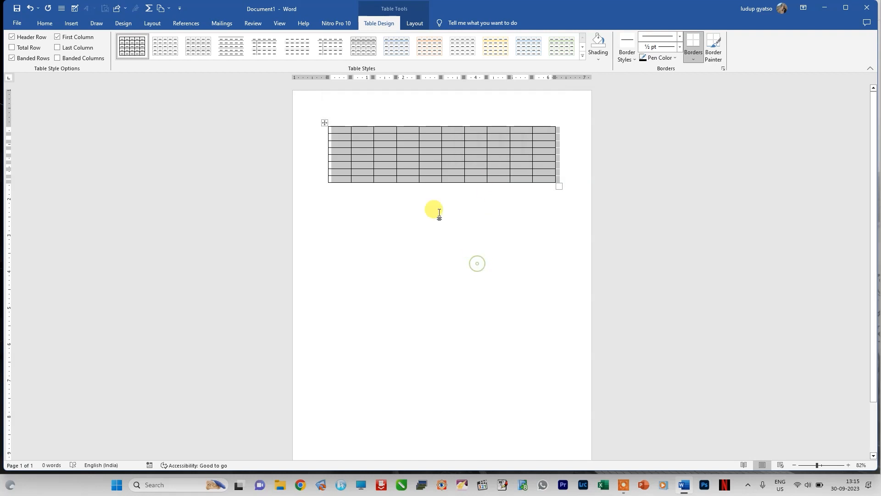
right_click(325, 122)
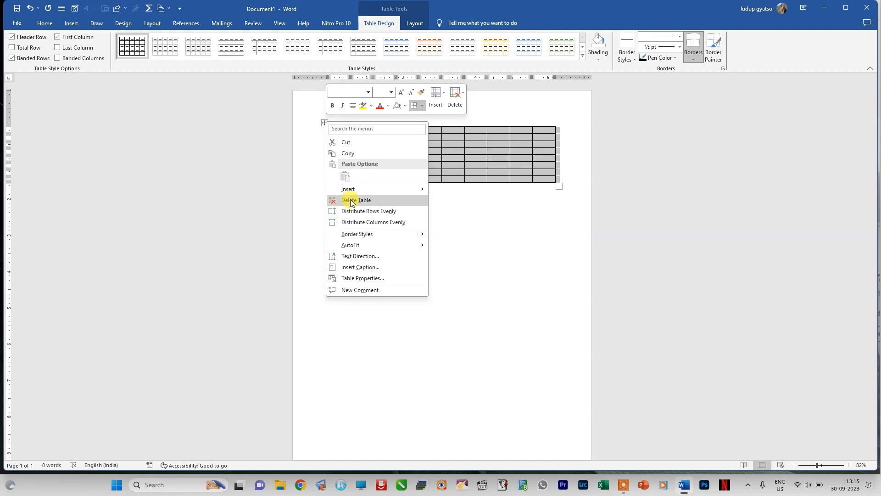
click(463, 208)
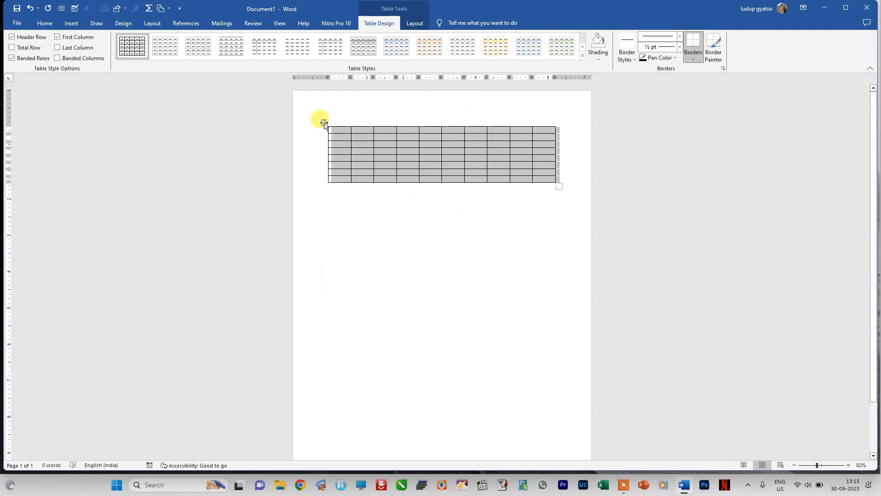
Step: Delete the entire 10-column table from the document
click(412, 24)
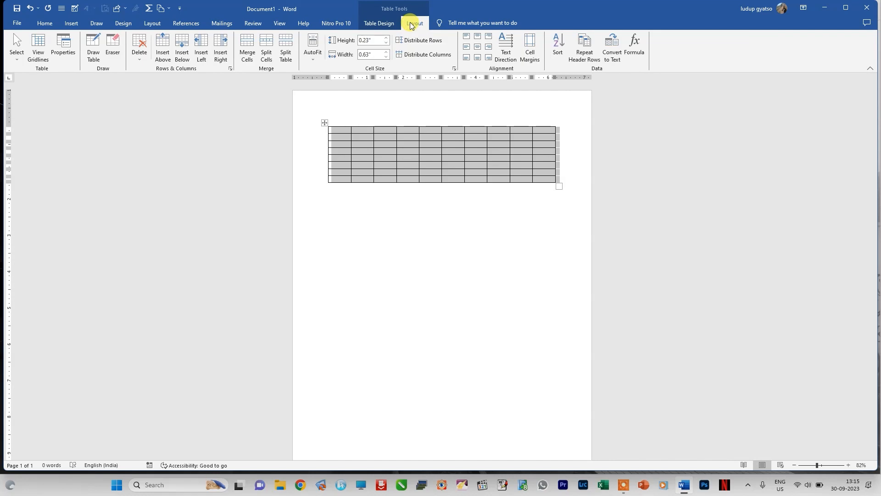
click(139, 56)
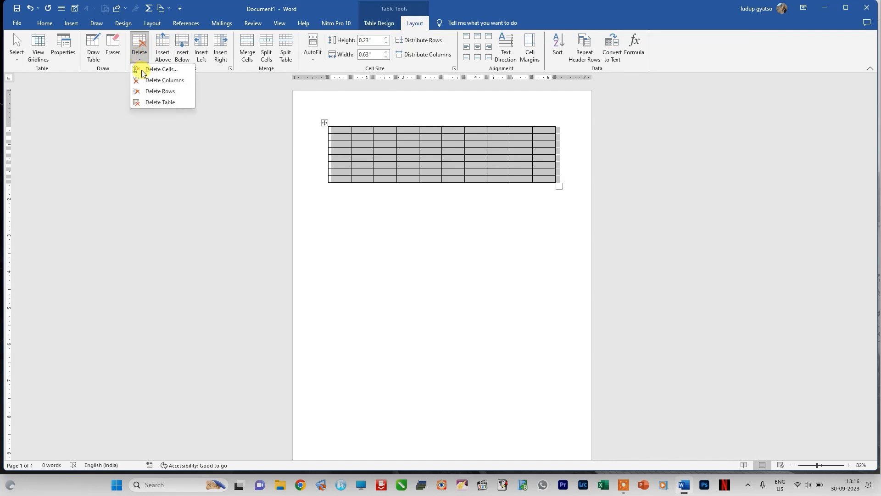
click(153, 103)
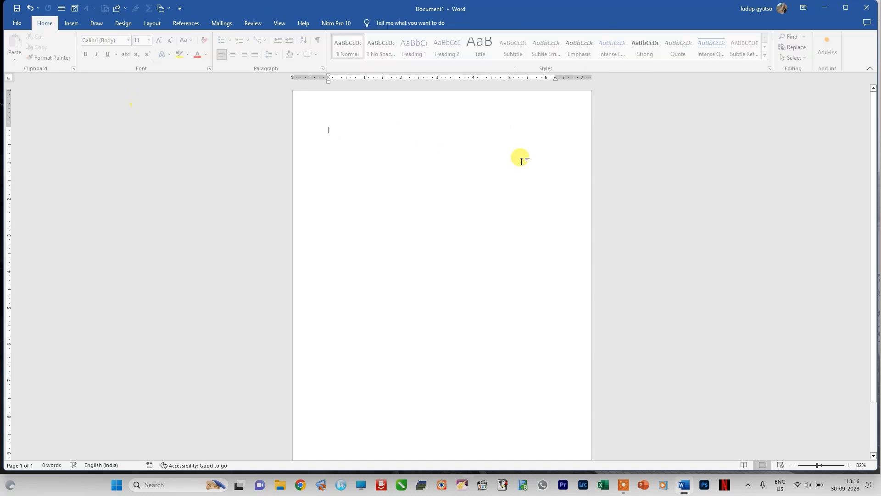
Step: Insert a table with 12 columns and 10 rows by specifying its dimensions, keeping the automatic fixed column width
click(71, 23)
click(85, 58)
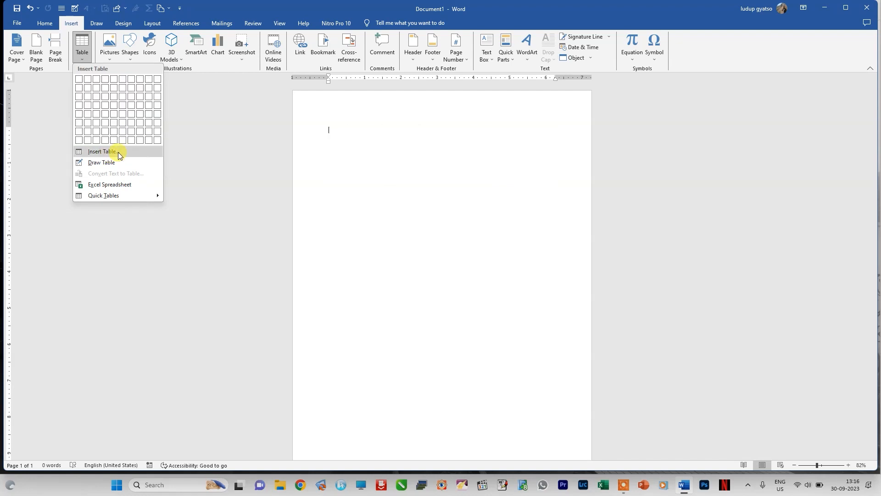
click(104, 152)
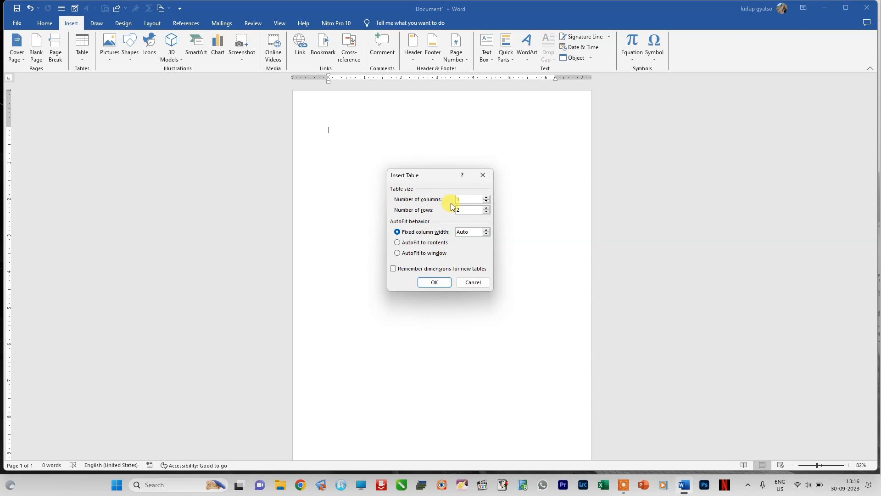
text(12)
double_click(464, 209)
text(10)
click(432, 282)
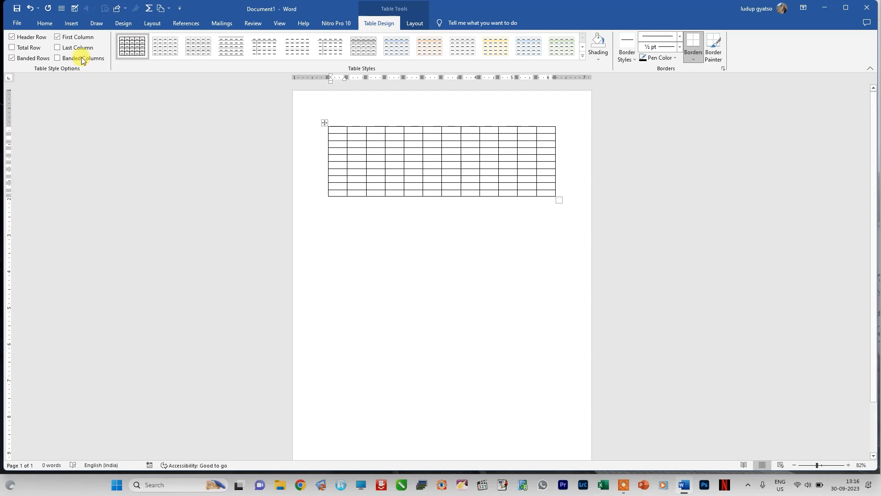
Step: Delete the entire 12-column table from the document
right_click(324, 122)
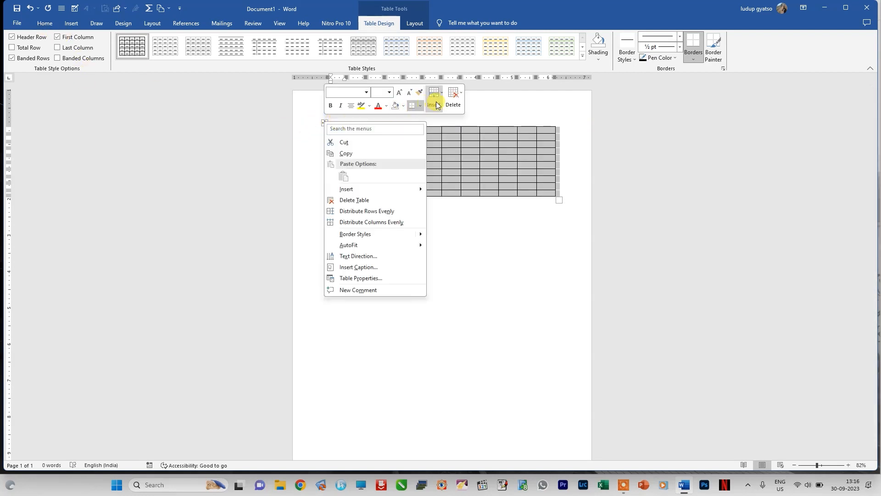
click(452, 100)
click(467, 153)
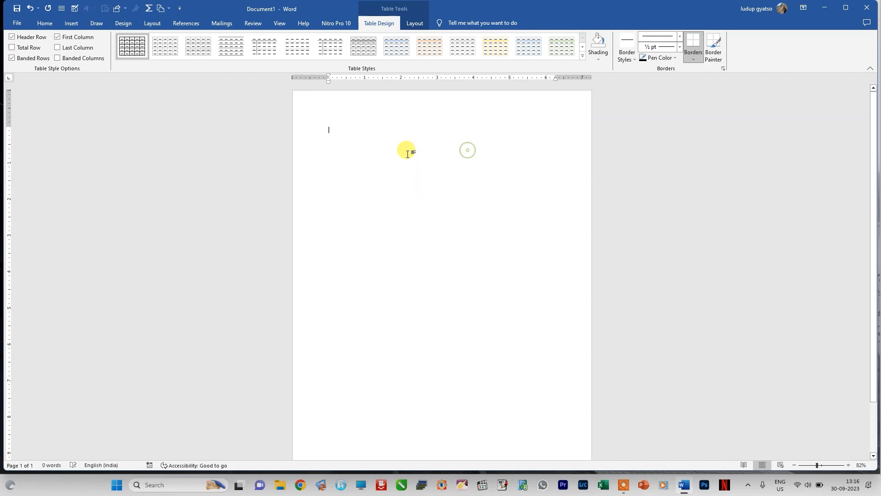
Step: Enter two lines of tab-separated numbers, 1 to 5 in the first and 6 to 10 in the second
click(72, 25)
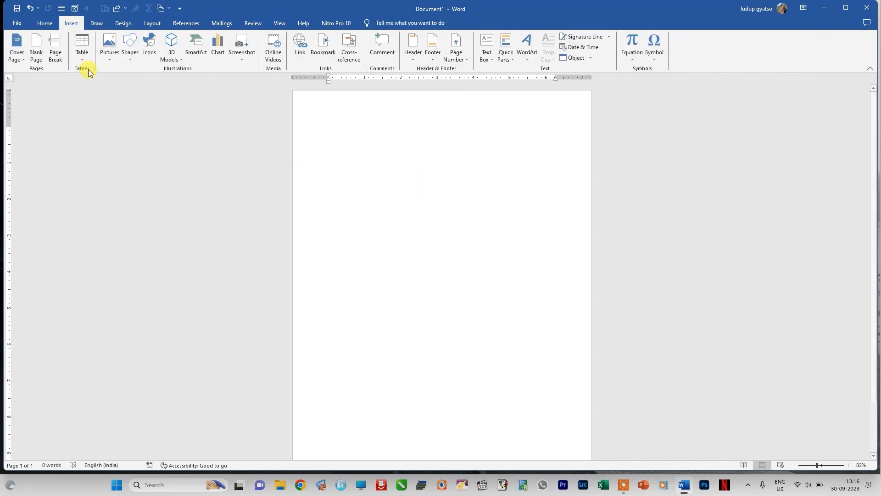
click(81, 57)
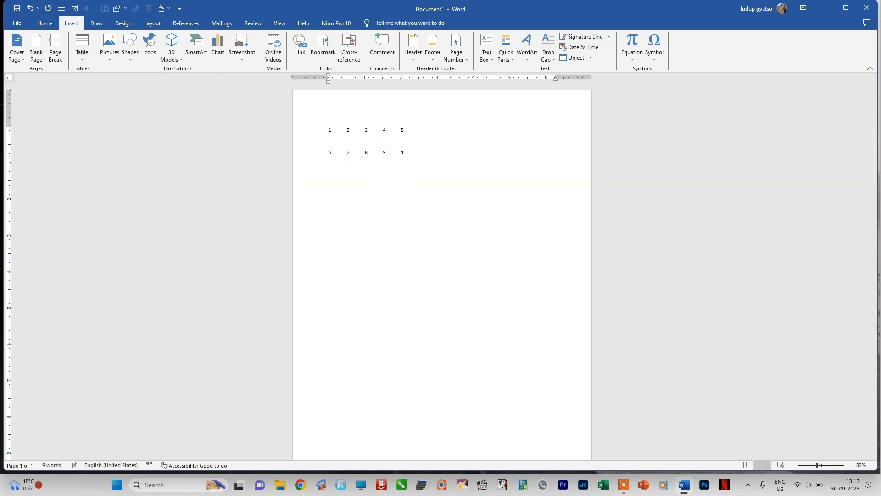
text(0)
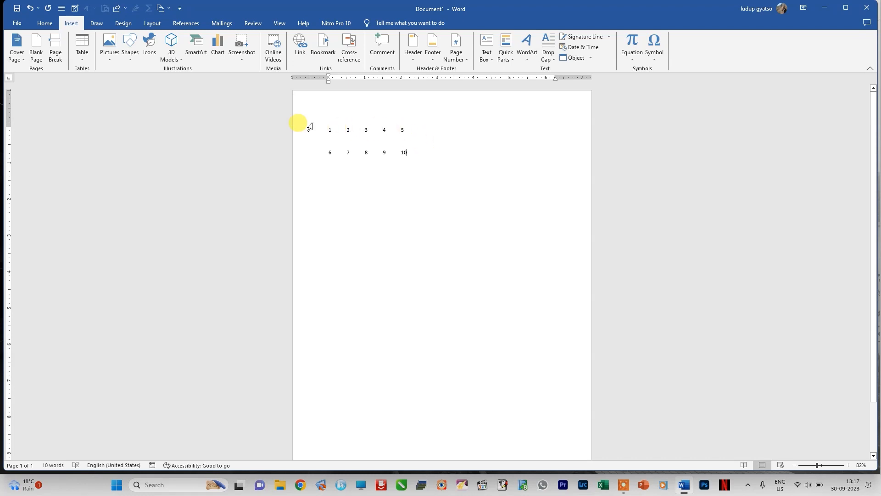
Step: Convert both lines of numbers into a table with 5 columns and automatic fixed width, separating the text at tabs
drag(318, 122, 435, 173)
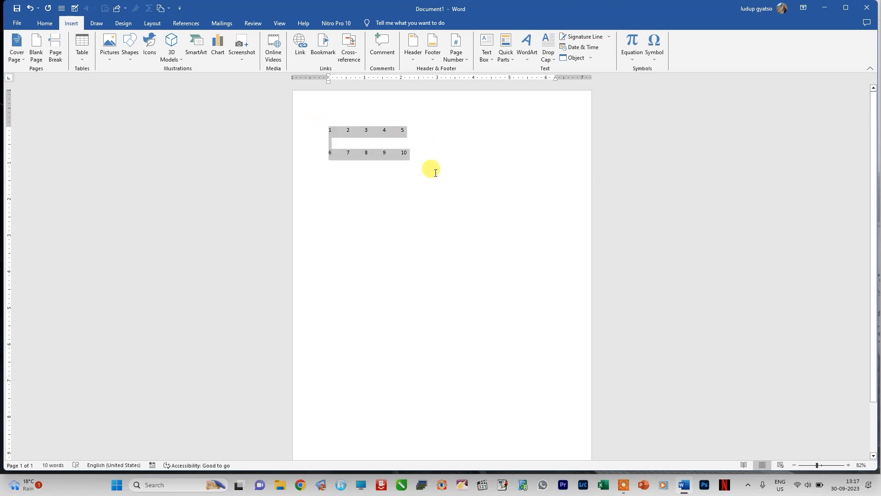
click(82, 58)
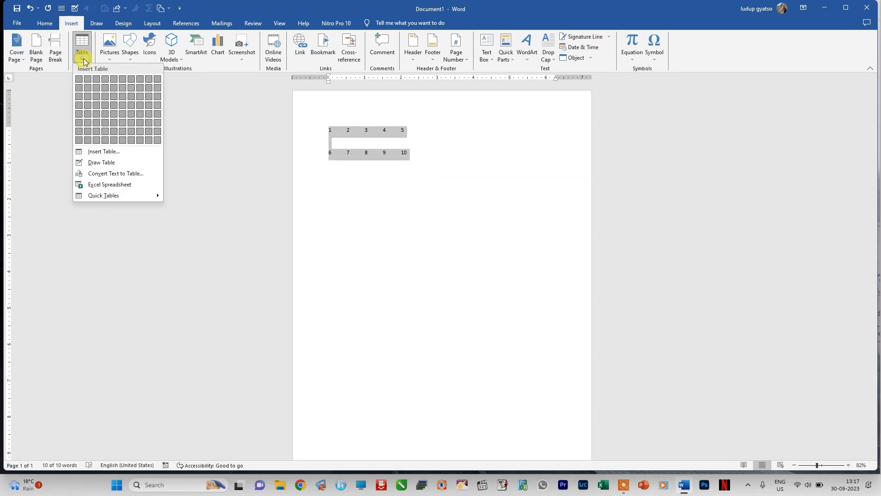
click(101, 174)
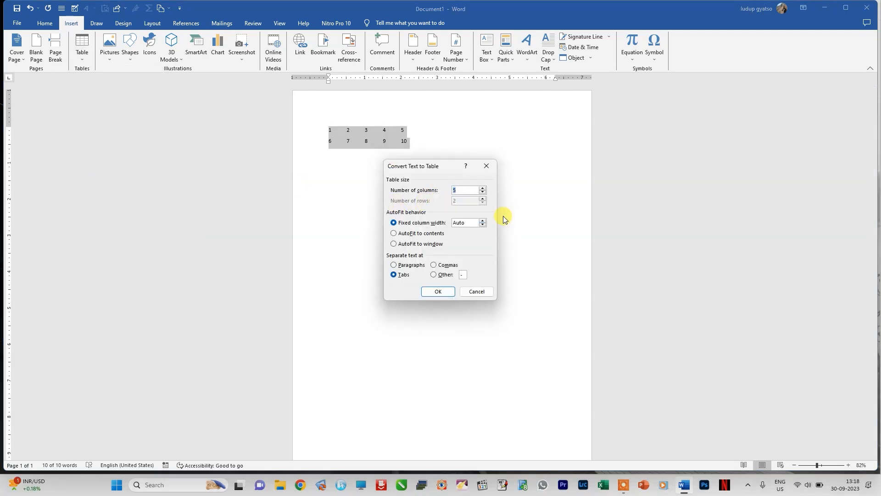
click(437, 292)
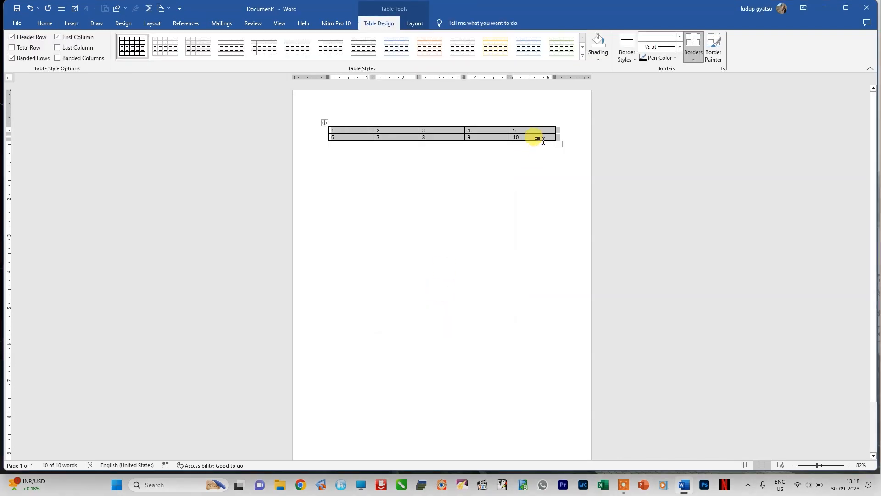
Step: Delete the table of numbers converted from text
right_click(325, 124)
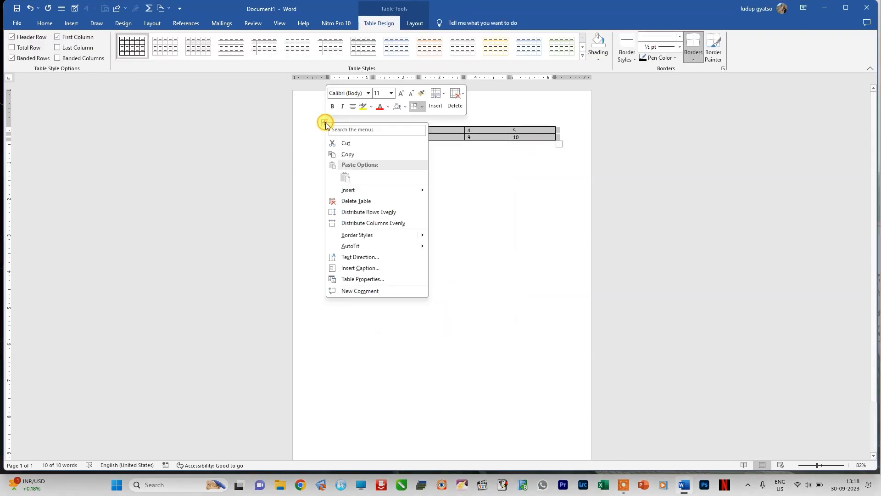
click(348, 200)
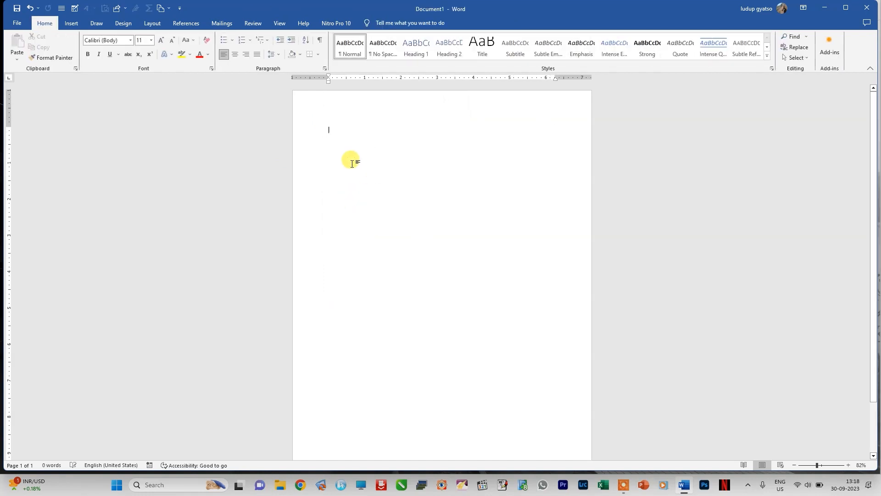
Step: Insert an embedded Excel spreadsheet and enlarge it to show columns A to I and rows 1 to 16
click(73, 24)
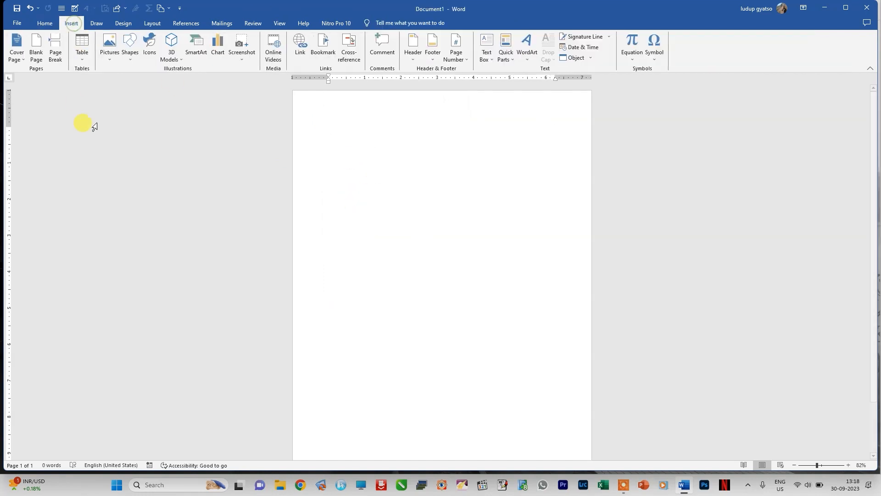
click(83, 56)
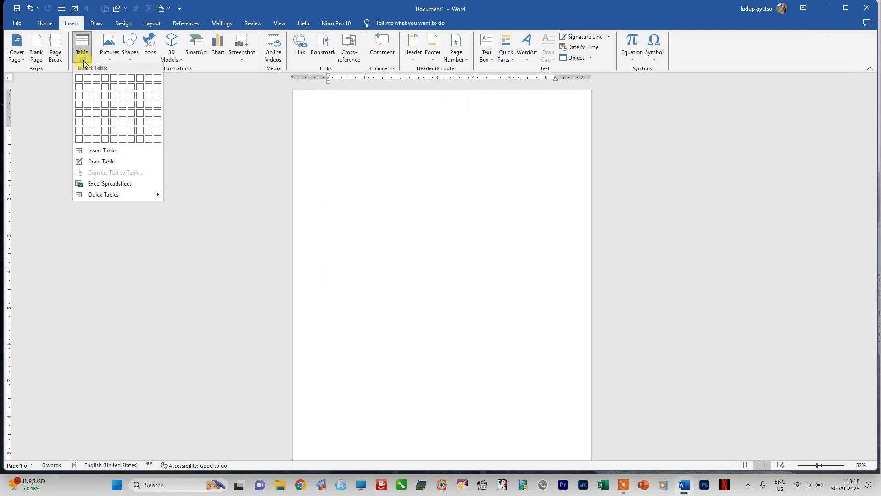
click(131, 184)
mouse_move(125, 193)
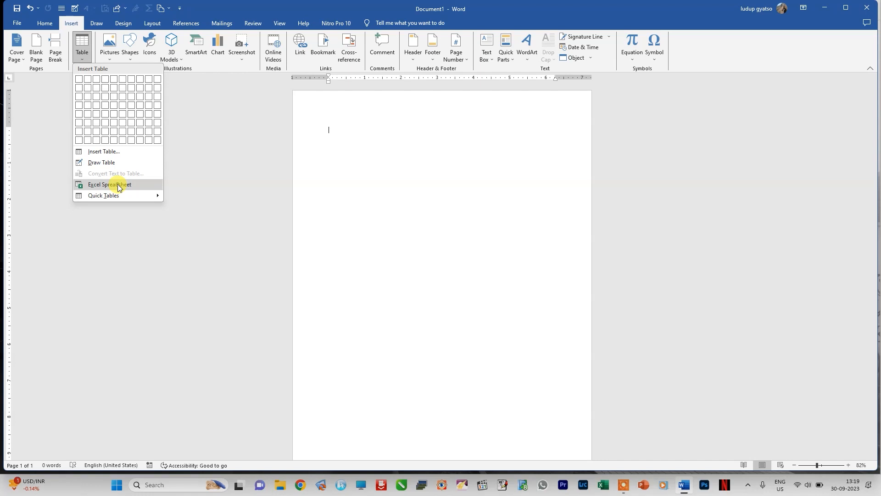
click(118, 186)
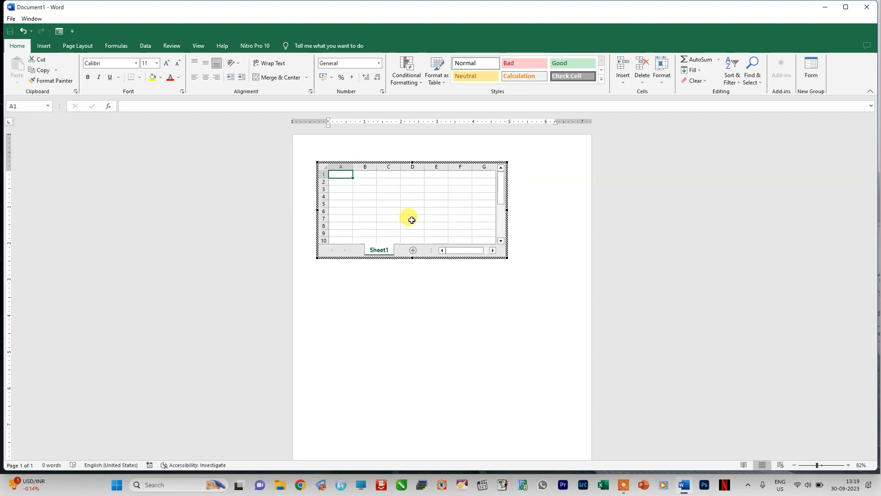
drag(505, 257, 564, 302)
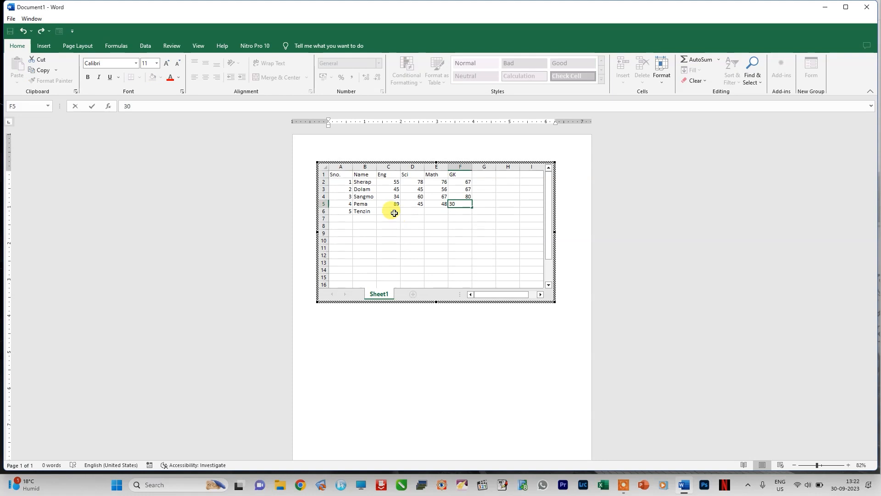
Step: Enter the fifth student's marks in row 6: Eng 20, Sci 80, Math 40 and GK 70
click(394, 212)
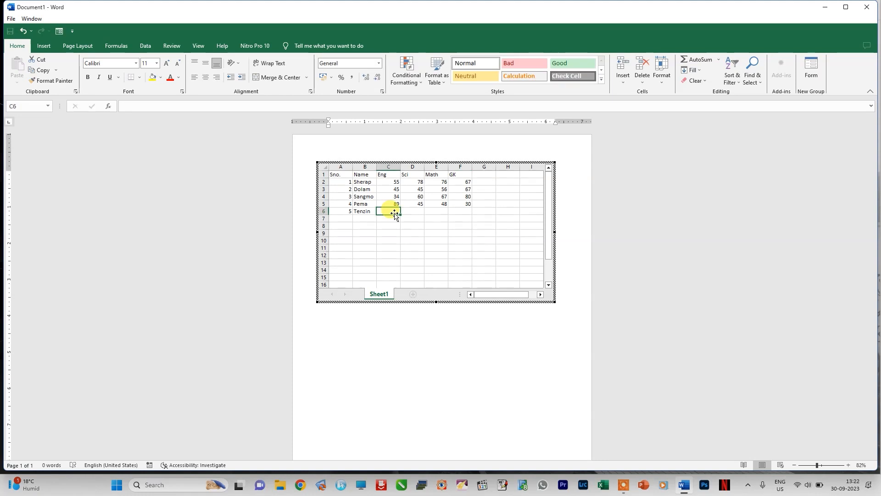
text(20)
click(412, 210)
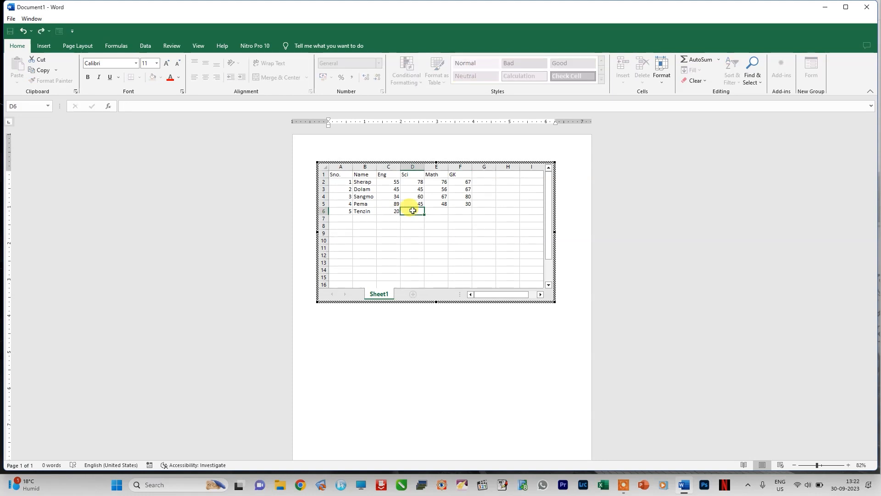
text(80)
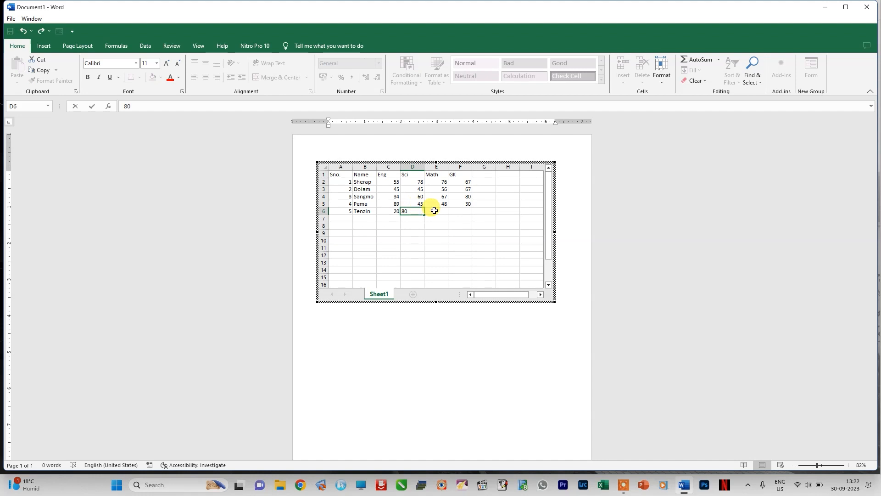
click(434, 210)
text(40)
click(458, 210)
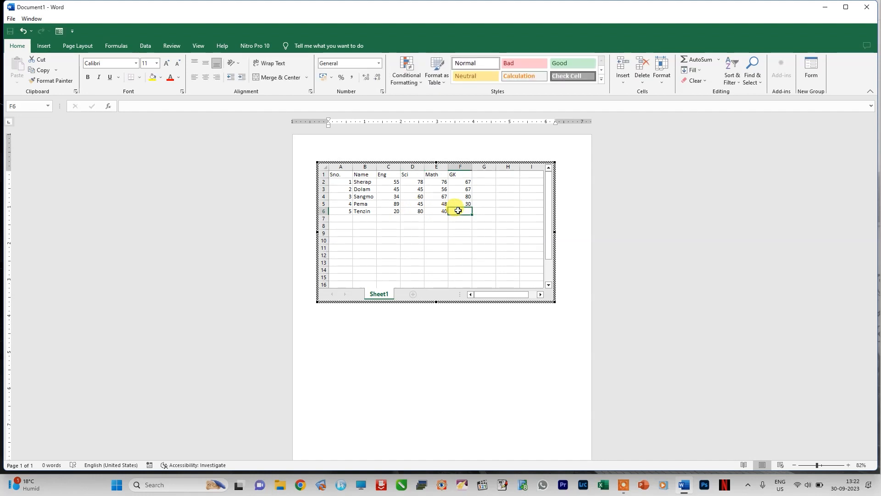
text(70)
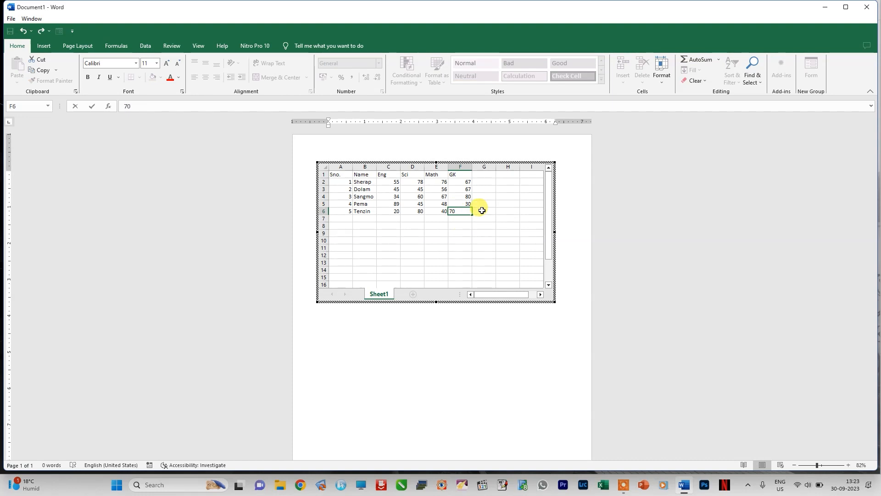
Step: Total the first student's marks in G2 with AutoSum, copy the formula down to G6, and leave the spreadsheet
click(486, 181)
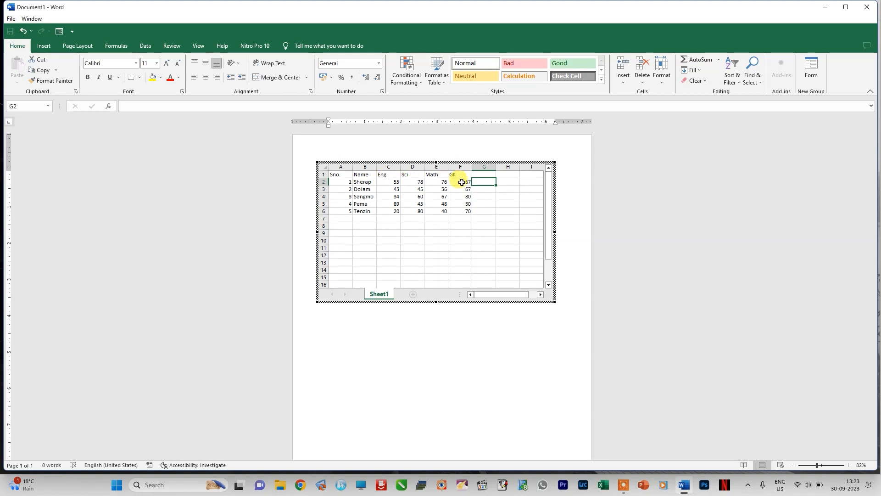
drag(381, 183, 489, 180)
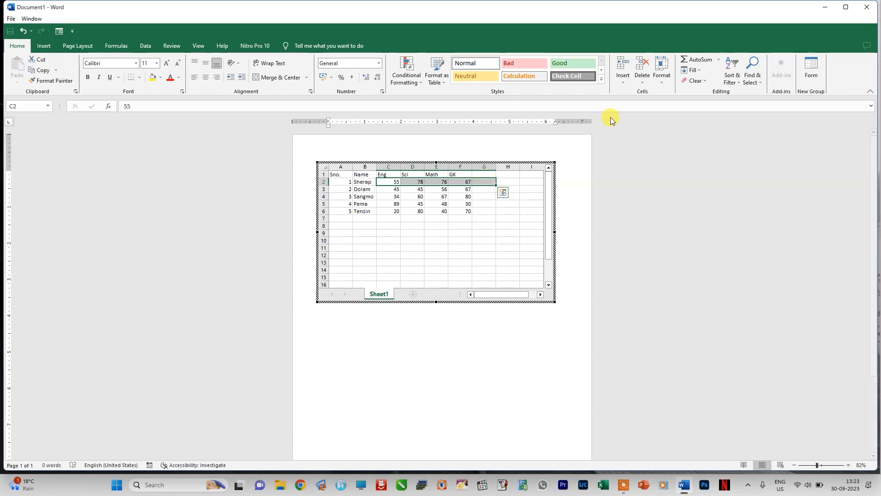
click(697, 60)
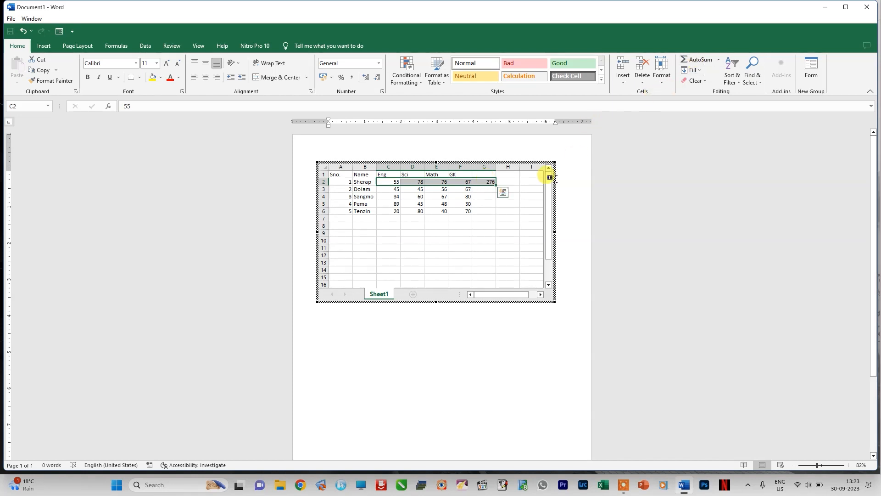
click(485, 183)
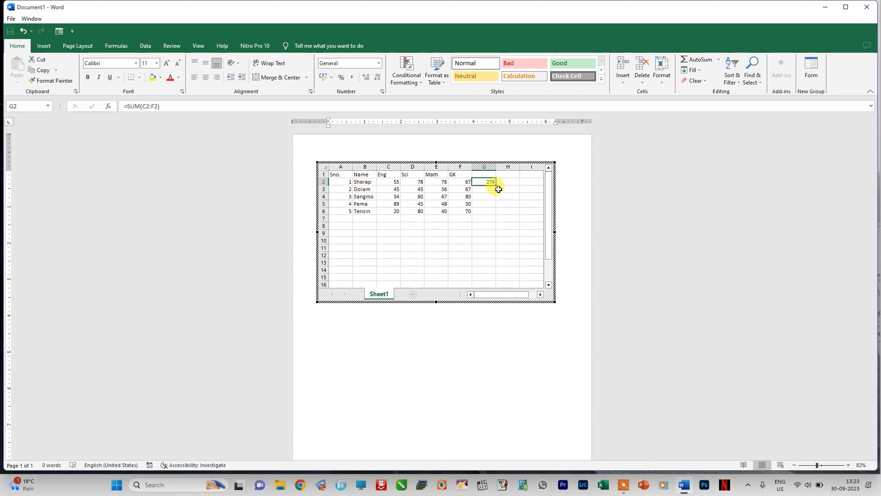
drag(496, 186, 496, 216)
click(473, 315)
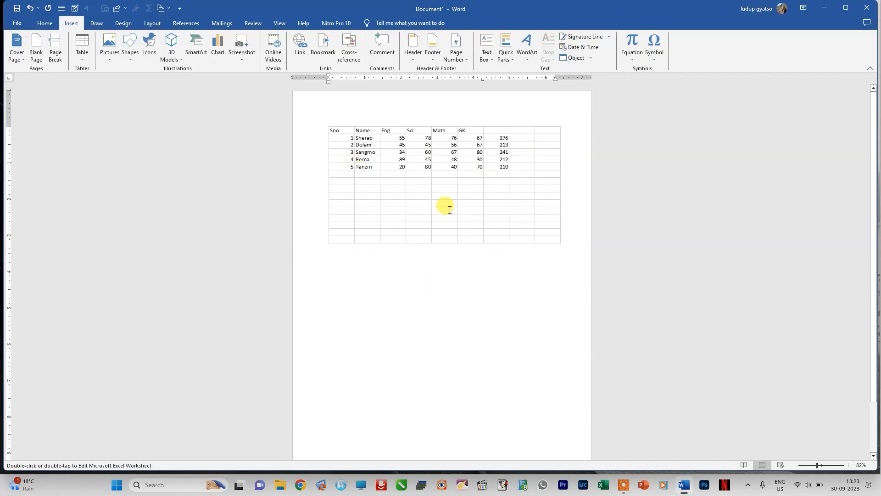
Step: Insert the built-in Double Table quick table with the Greek alphabet, and delete that table
click(82, 46)
mouse_move(124, 196)
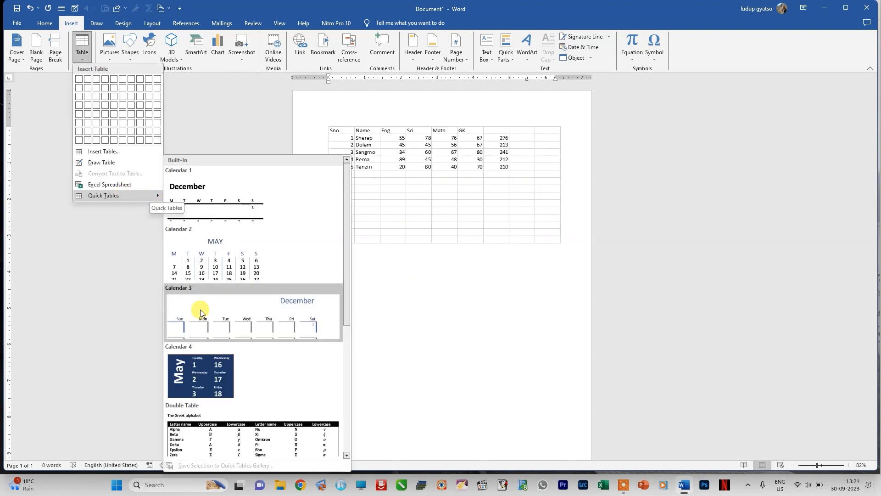
click(239, 434)
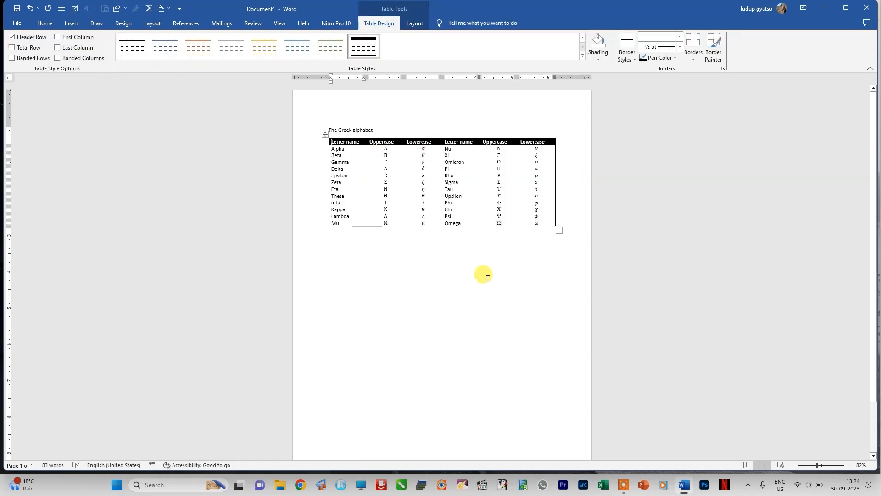
right_click(324, 133)
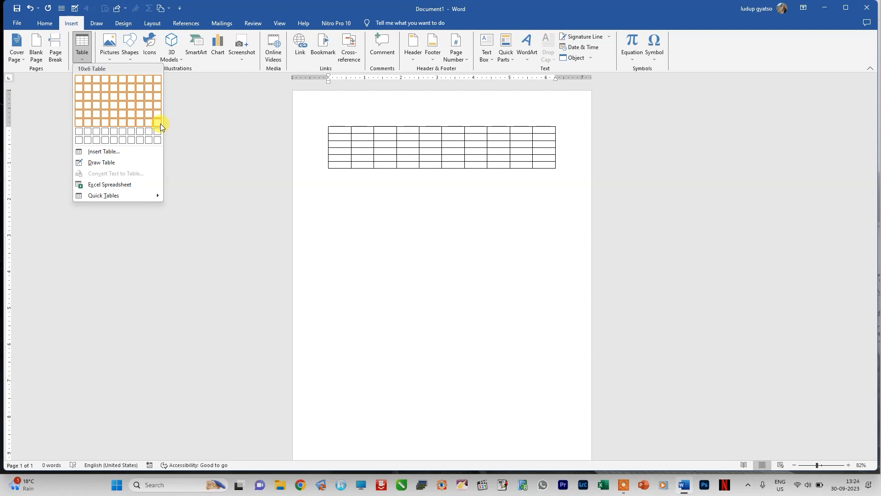
Step: Insert a 10x6 table and paint its outer edges with the ½ pt double orange border style
click(160, 124)
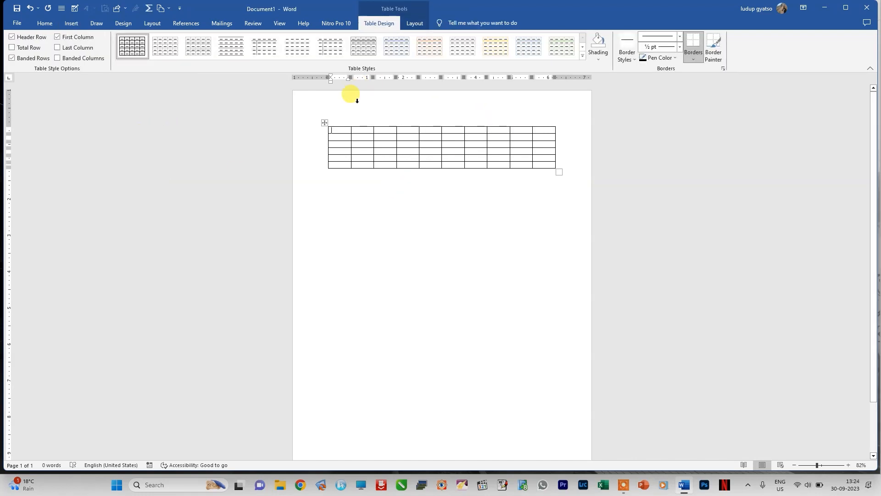
click(632, 58)
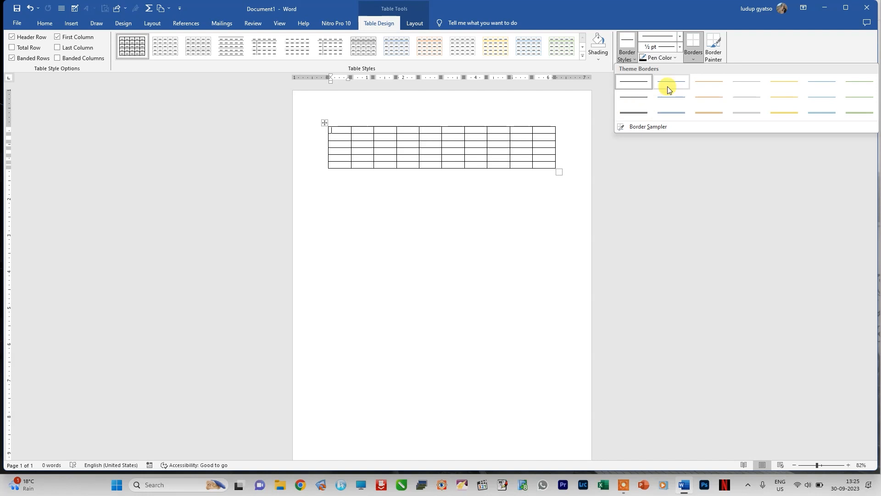
click(710, 113)
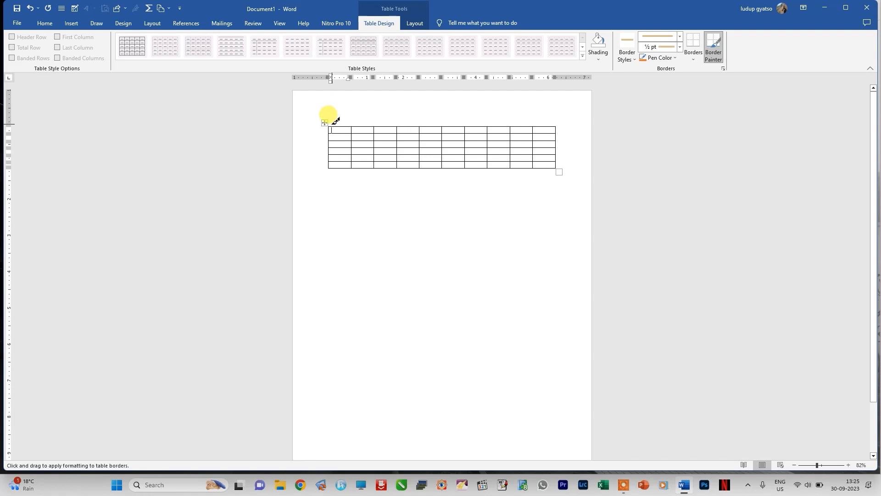
mouse_move(329, 123)
mouse_down()
mouse_move(554, 127)
mouse_move(556, 168)
mouse_up()
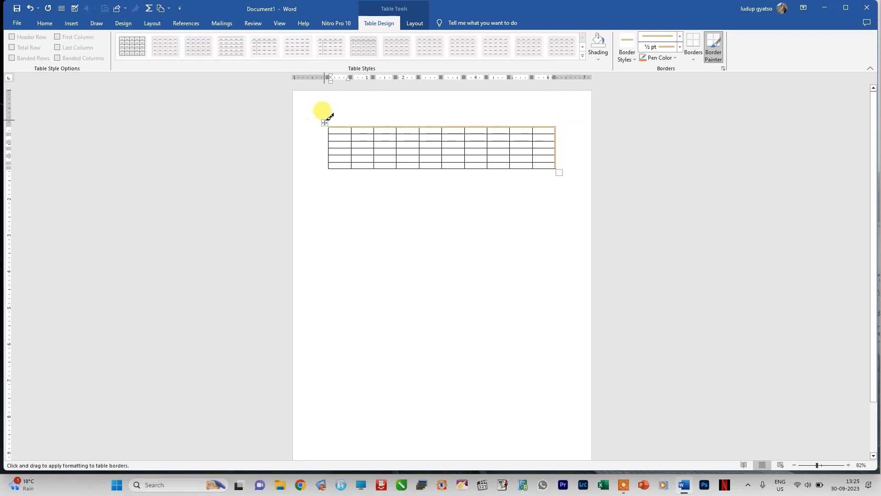
mouse_move(330, 125)
mouse_down()
mouse_move(330, 168)
mouse_move(561, 167)
mouse_up()
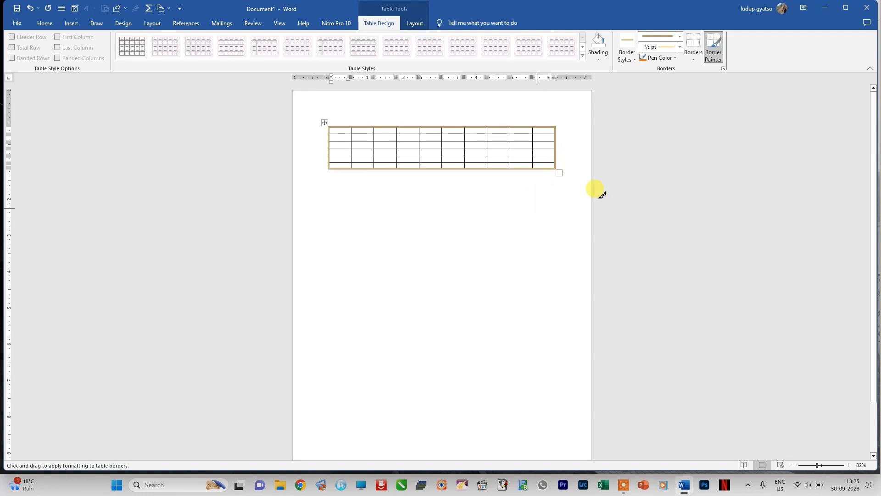
Step: Set the border weight to 3 pt and repaint the table's top border with the double orange line
click(679, 46)
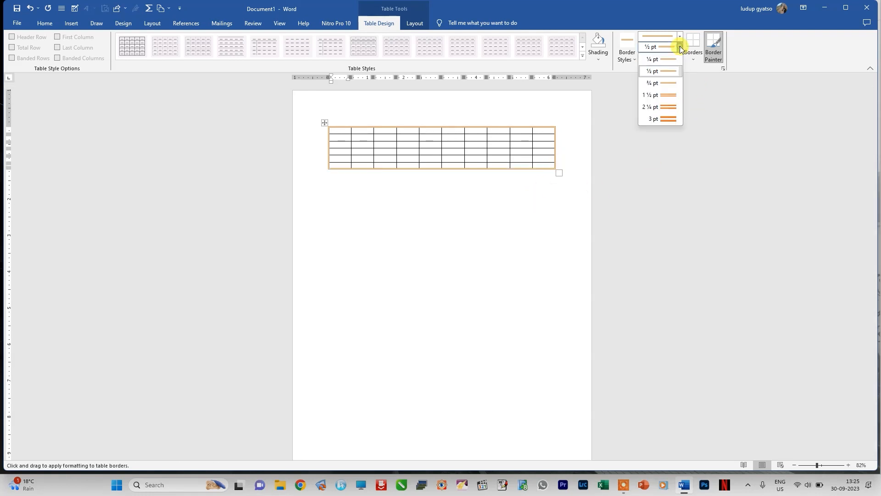
click(670, 119)
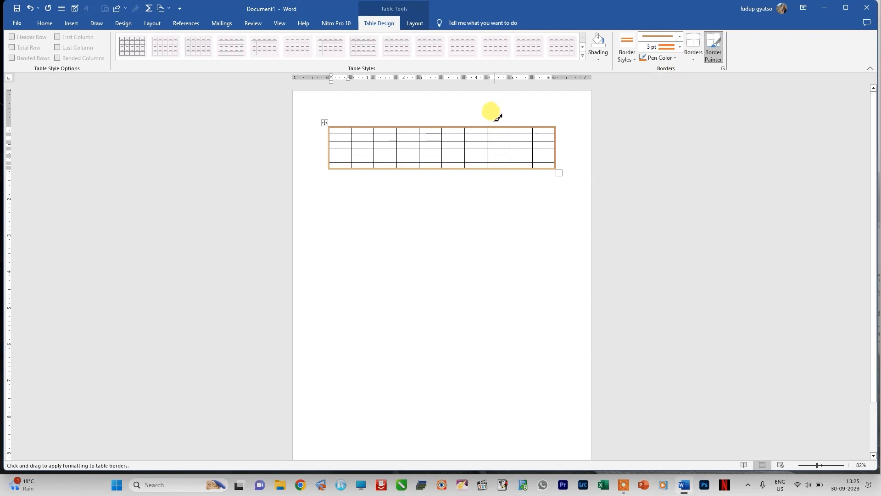
drag(495, 126, 495, 125)
click(523, 125)
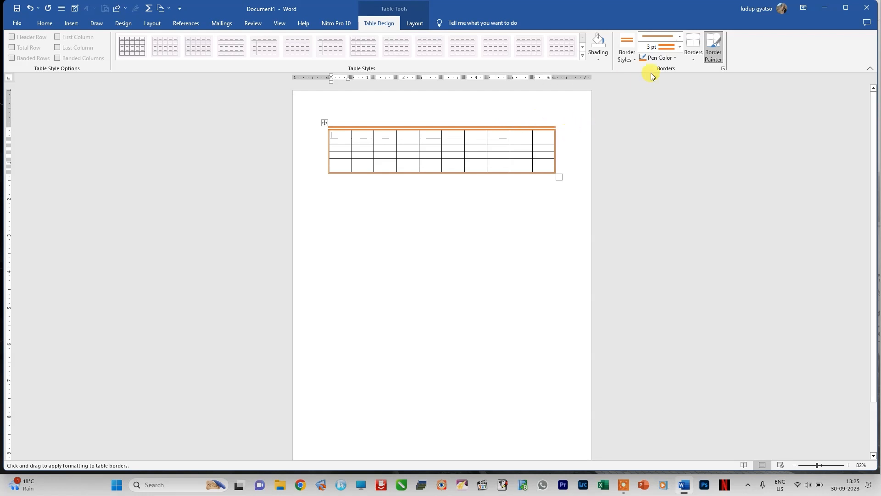
Step: Choose the thick dark orange line style and repaint all four outer edges of the table at 3 pt
click(679, 37)
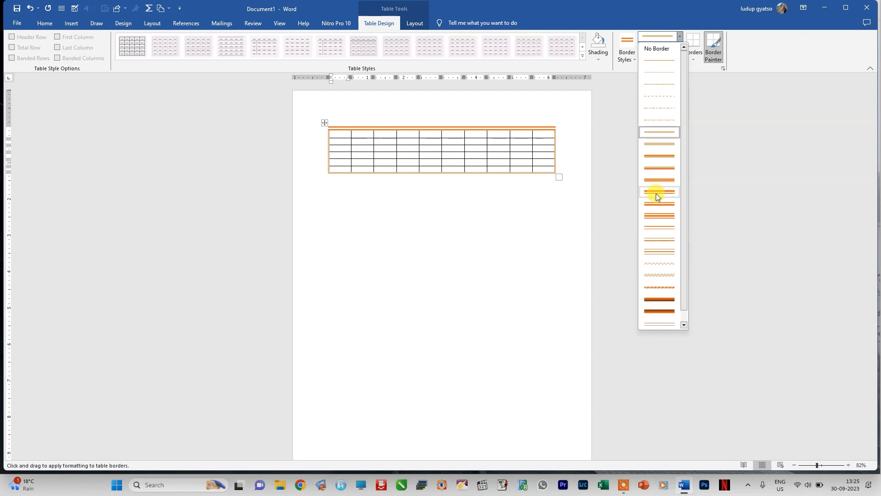
click(656, 300)
mouse_move(331, 127)
mouse_down()
mouse_move(505, 122)
mouse_move(557, 134)
mouse_move(557, 122)
mouse_move(557, 170)
mouse_up()
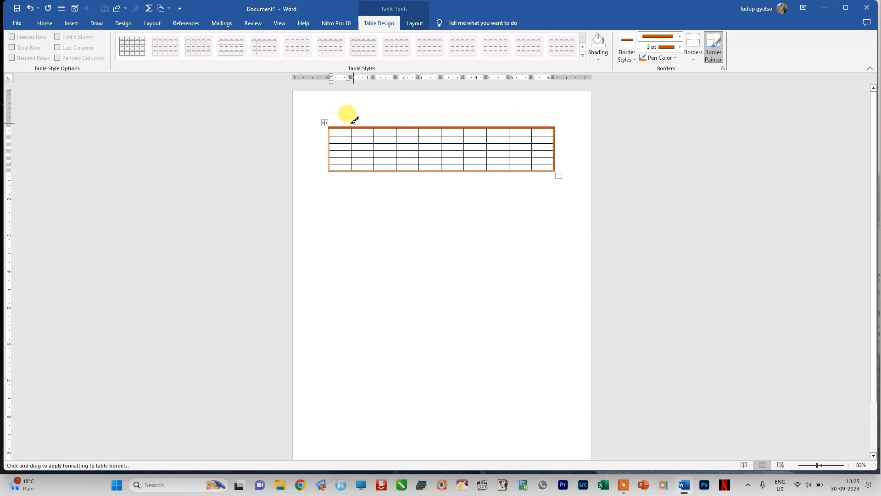
mouse_move(329, 132)
mouse_down()
mouse_move(332, 168)
mouse_move(557, 171)
mouse_up()
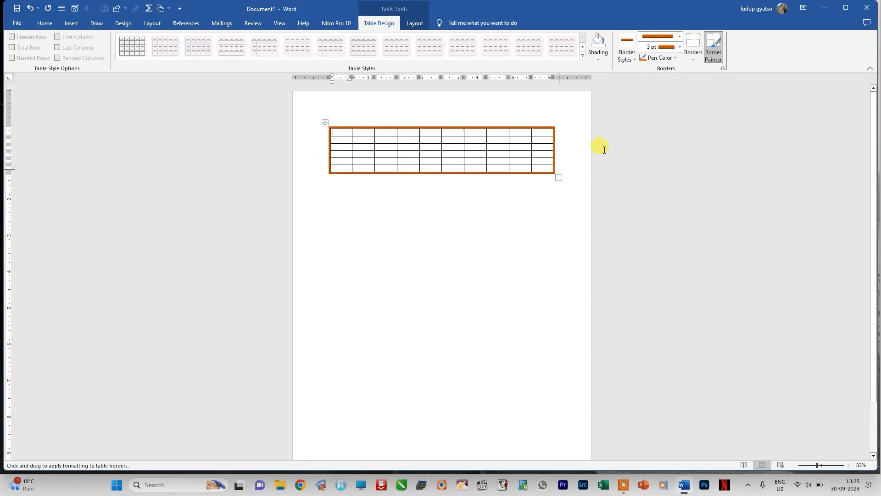
Step: Stop painting borders and shade all cells of the table's first row with the blue theme color
click(632, 59)
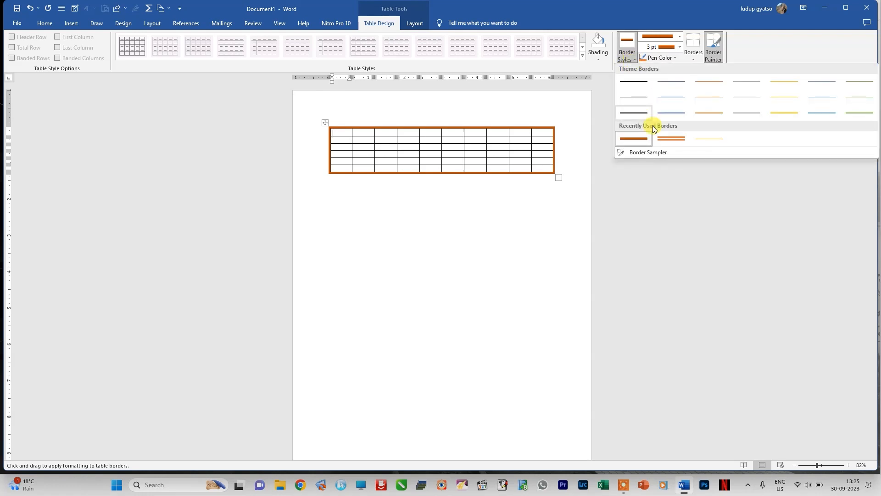
click(599, 58)
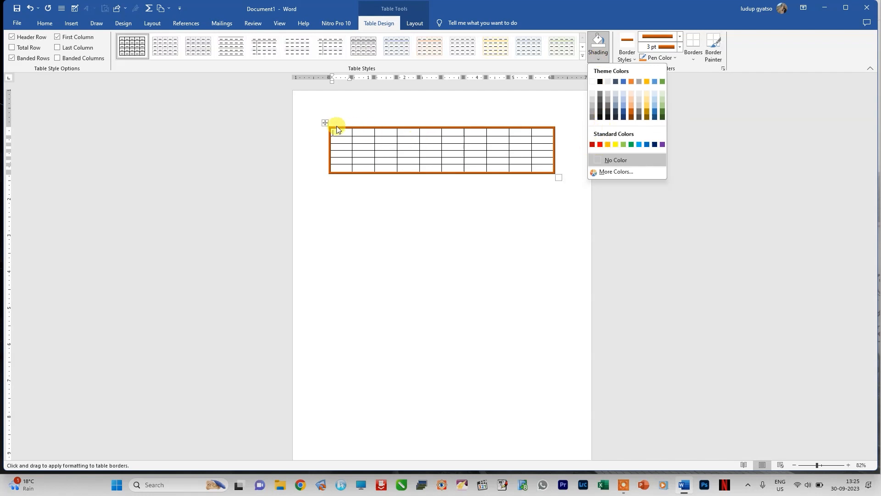
click(723, 224)
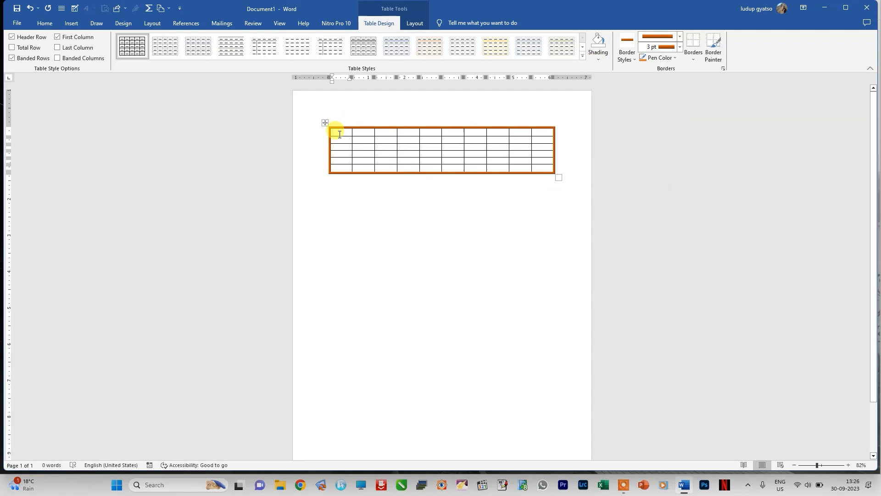
drag(338, 133, 537, 127)
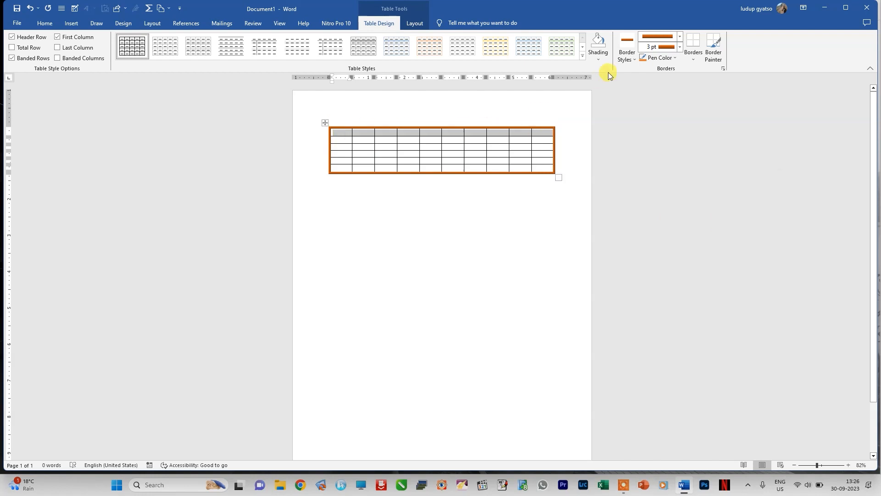
click(631, 59)
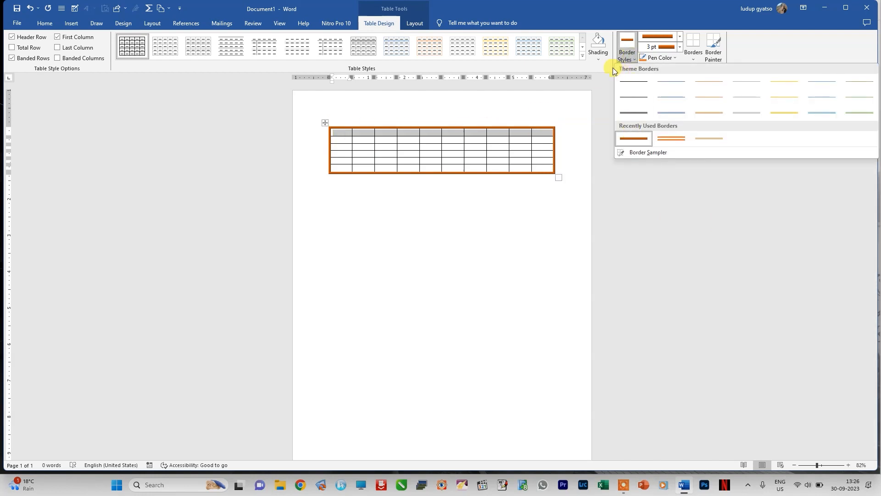
click(601, 55)
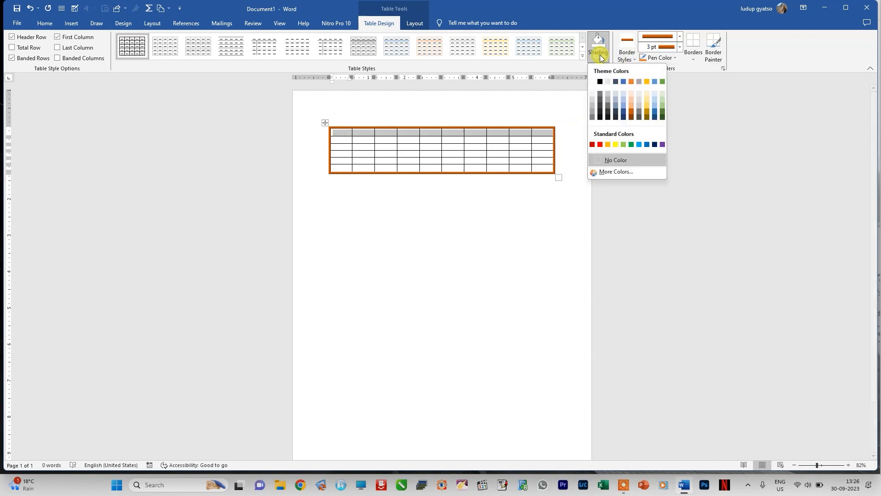
click(626, 83)
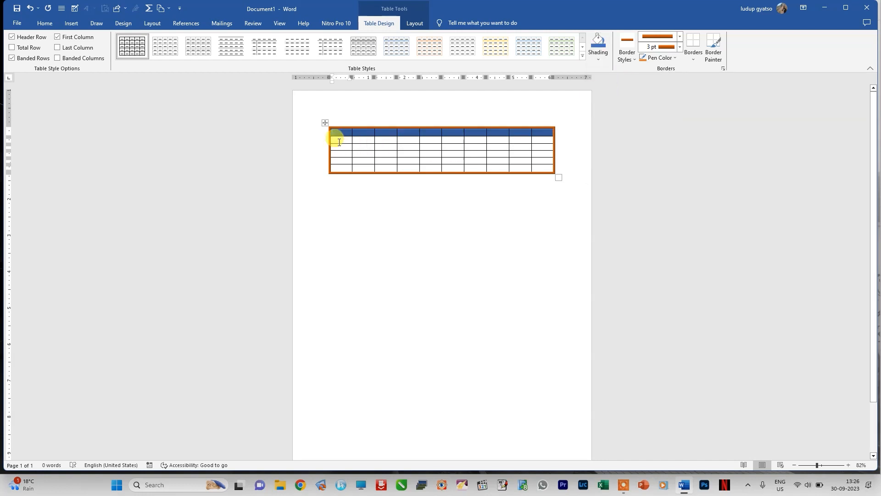
Step: Shade the first column's cells below the header row with a medium gray theme color
drag(337, 145, 342, 170)
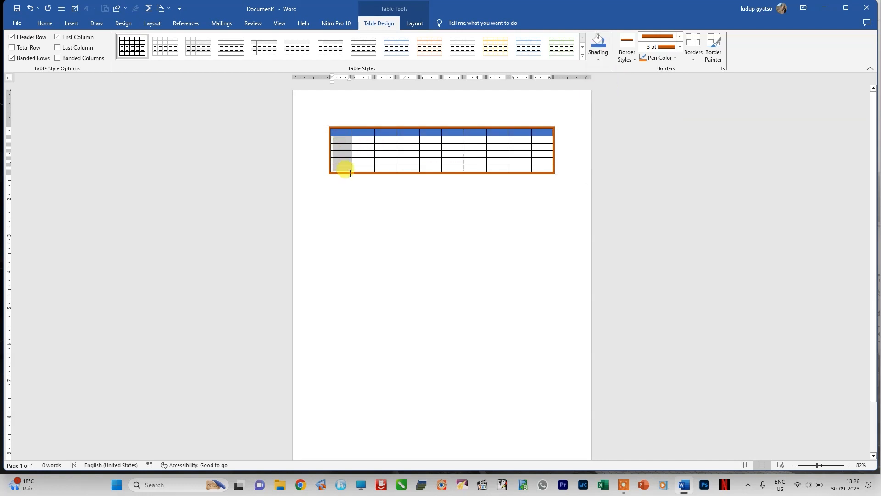
click(598, 61)
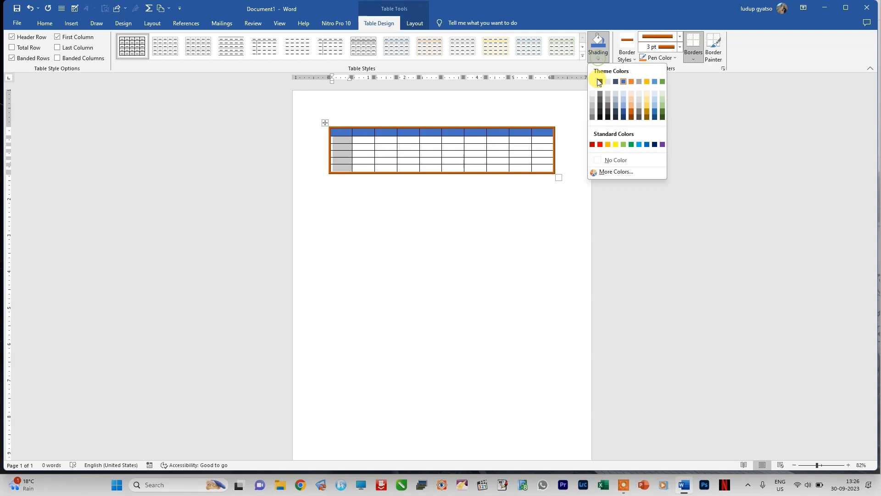
click(593, 116)
Step: Shade the remaining cells below the header row with the standard orange color
mouse_move(353, 138)
mouse_down()
mouse_move(474, 167)
mouse_move(540, 172)
mouse_move(543, 164)
mouse_up()
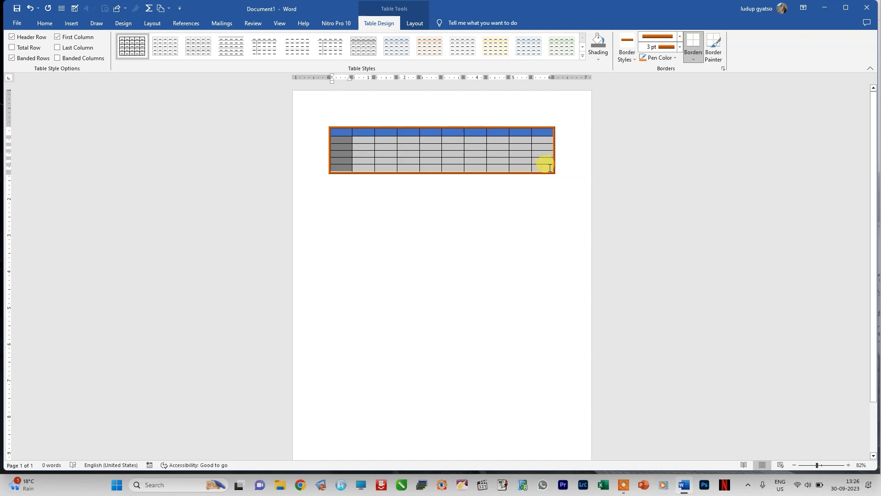
click(599, 56)
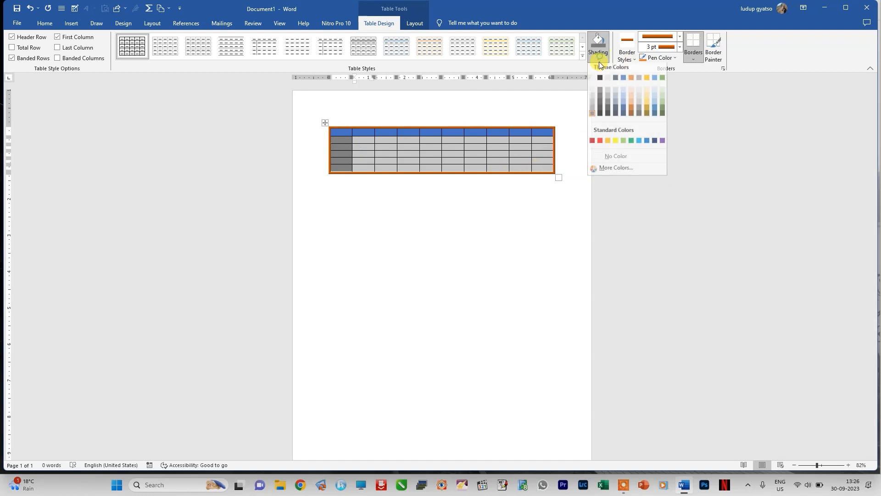
click(607, 145)
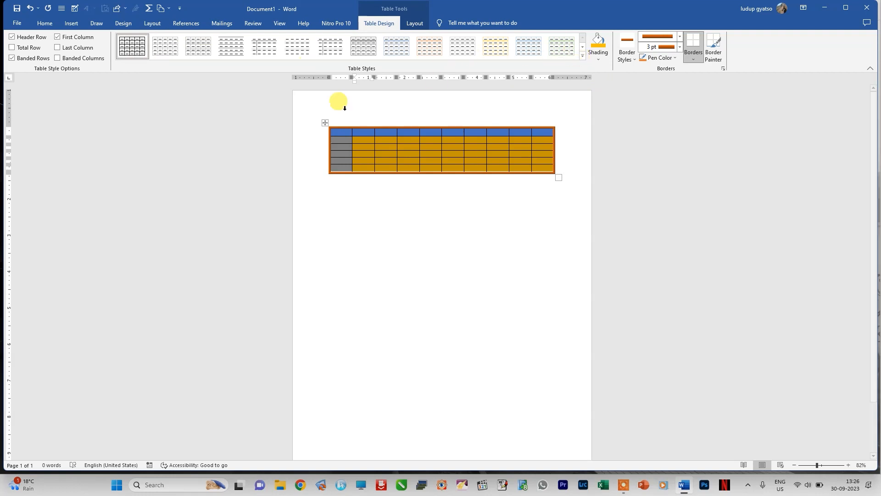
Step: Apply the orange Grid Tables style with a solid orange header row and first column to the table
click(325, 123)
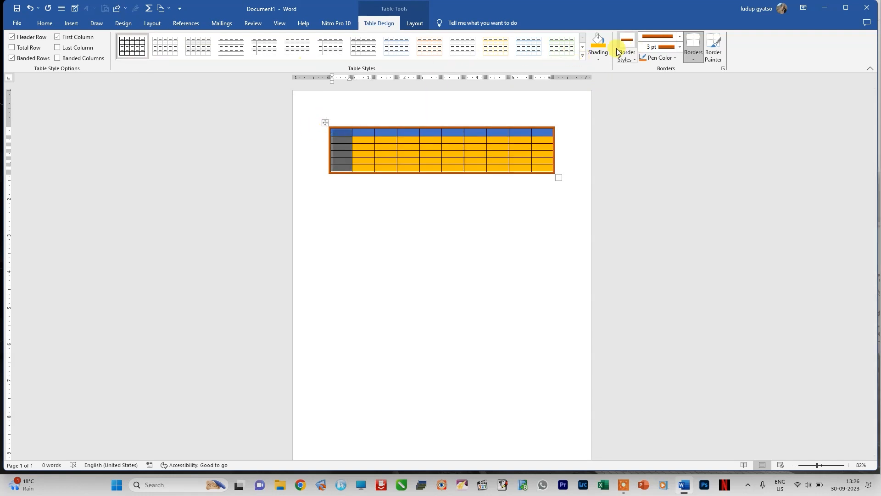
click(582, 56)
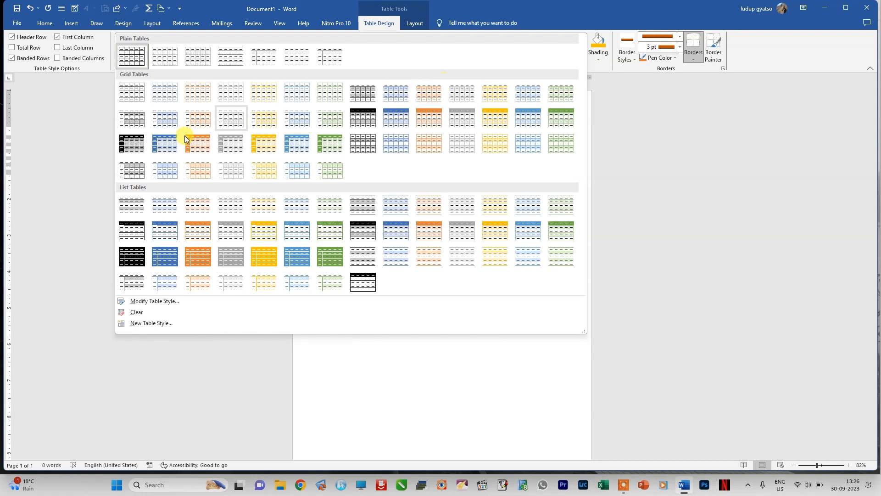
click(193, 146)
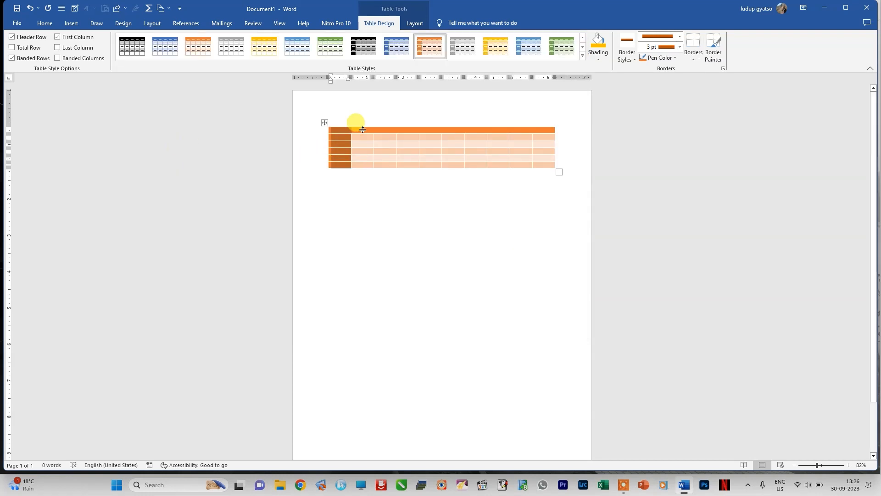
Step: Apply the gold Grid Tables style with a solid header row and first column, and shade the header row with a darker orange theme color
click(582, 56)
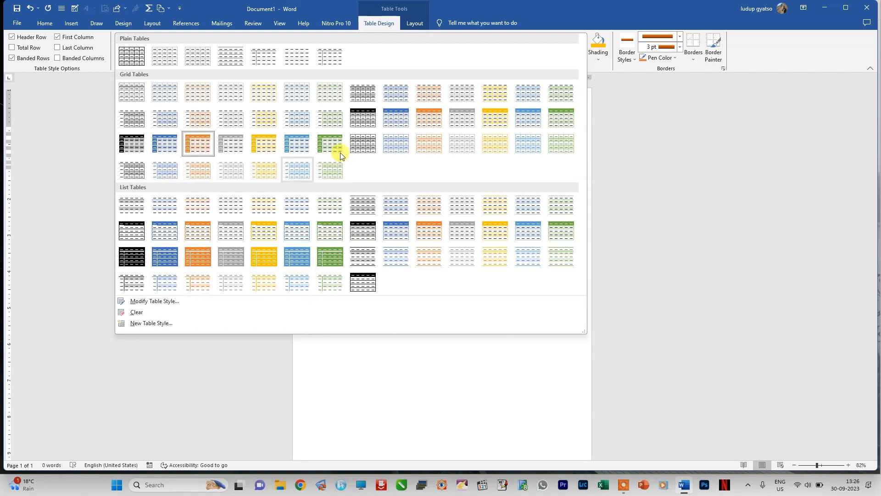
click(258, 143)
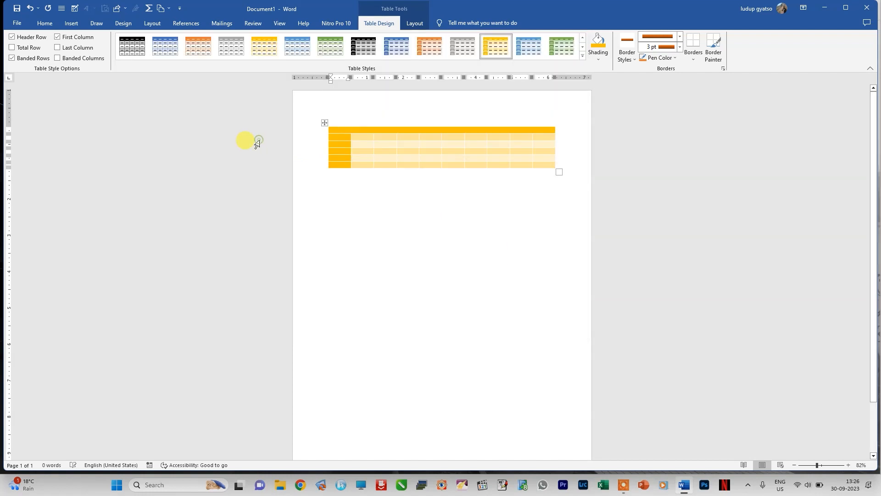
click(351, 151)
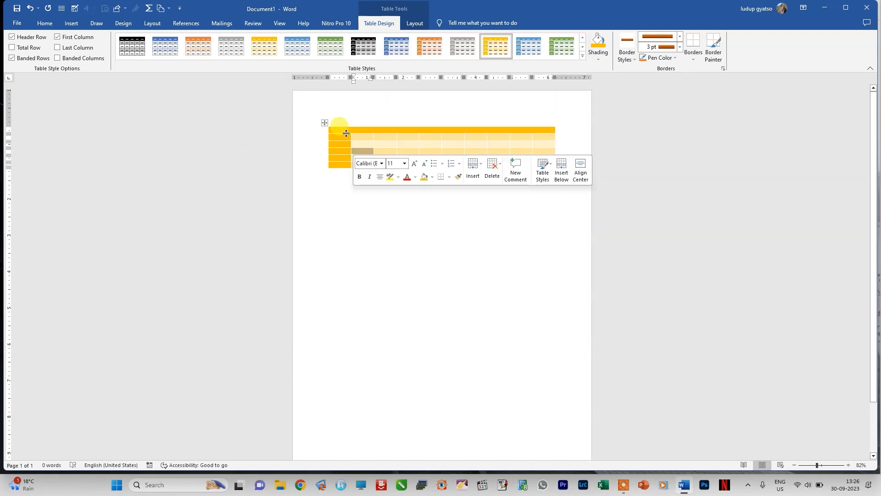
drag(347, 131, 553, 131)
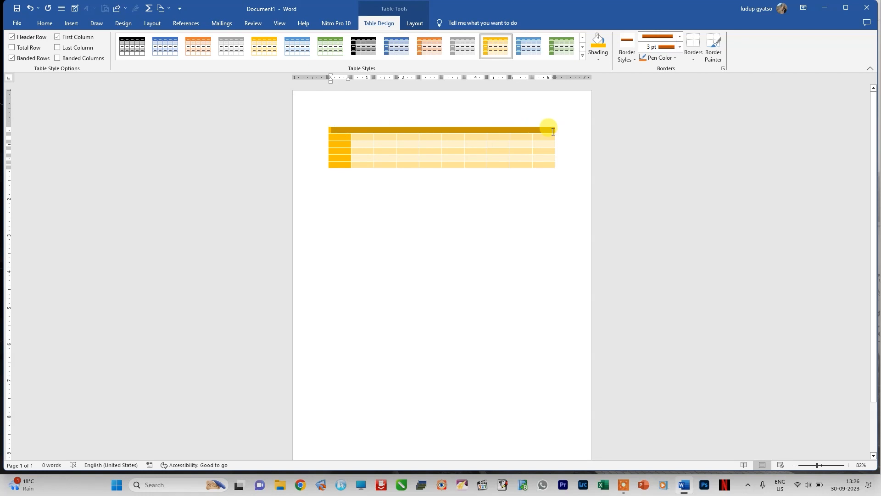
click(601, 59)
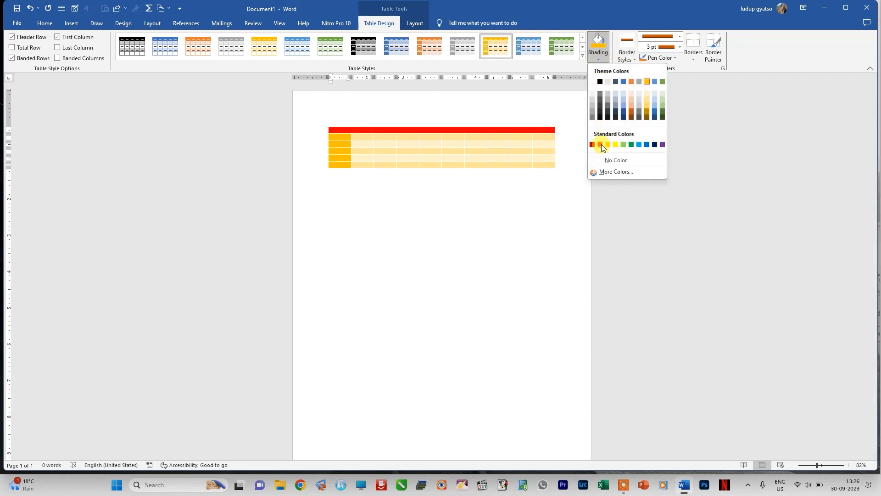
click(631, 109)
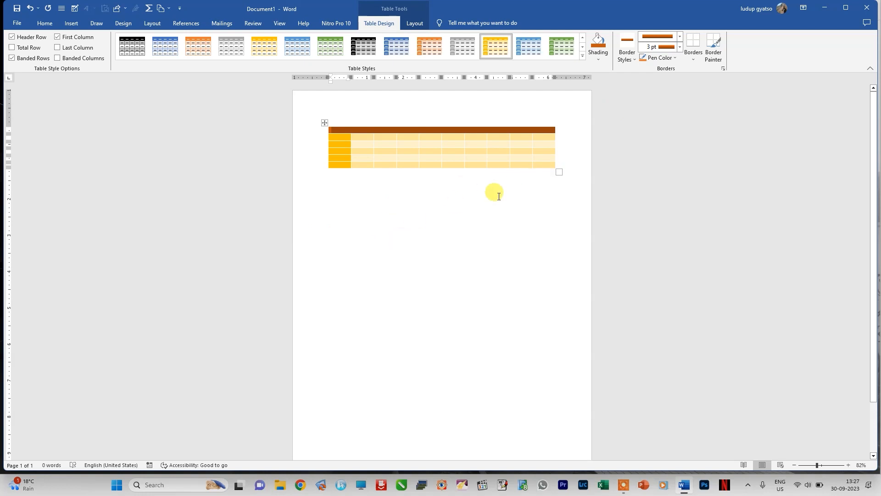
click(469, 218)
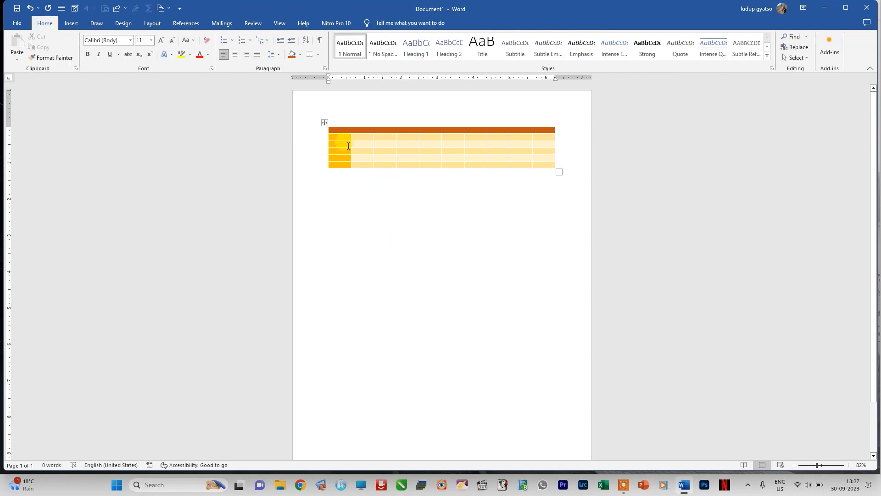
Step: Select the whole formatted table and delete it from the document
click(325, 123)
click(327, 124)
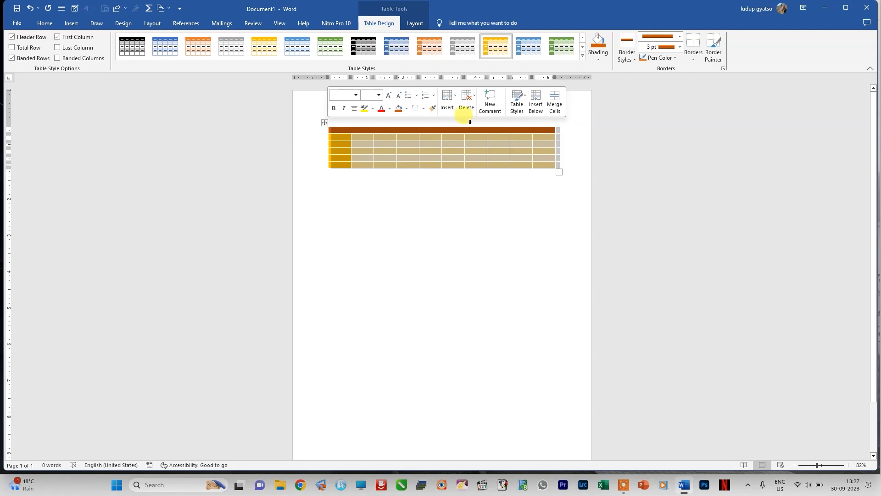
click(467, 106)
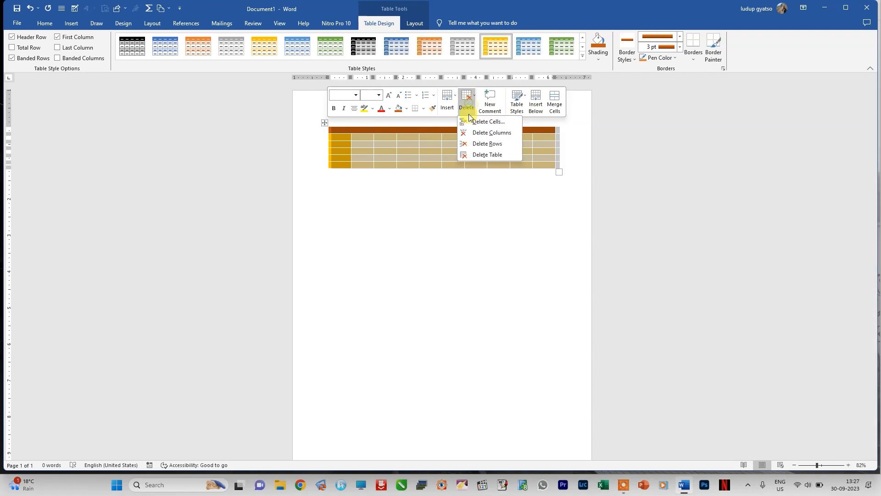
click(471, 155)
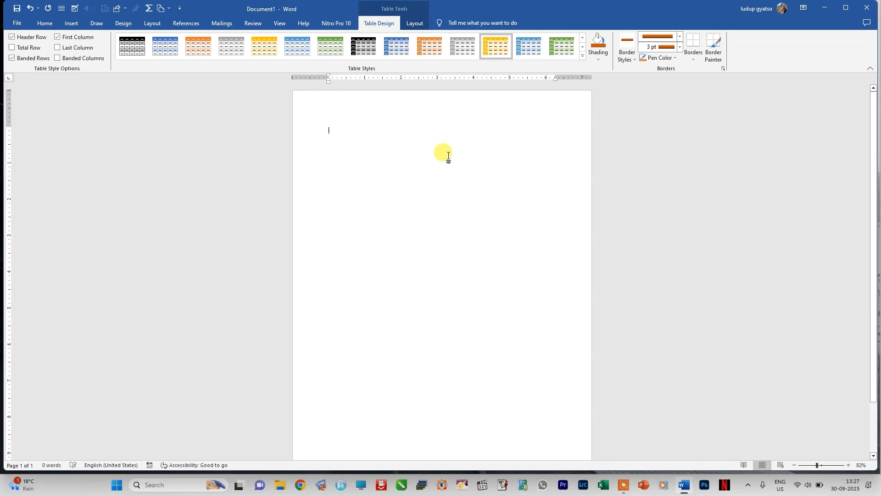
Step: Insert a new table with ten columns and seven rows
click(71, 23)
click(81, 60)
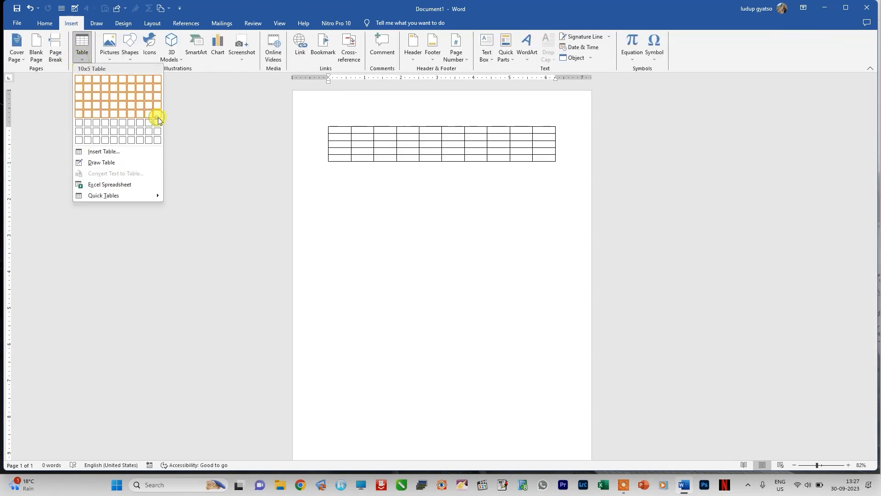
click(158, 131)
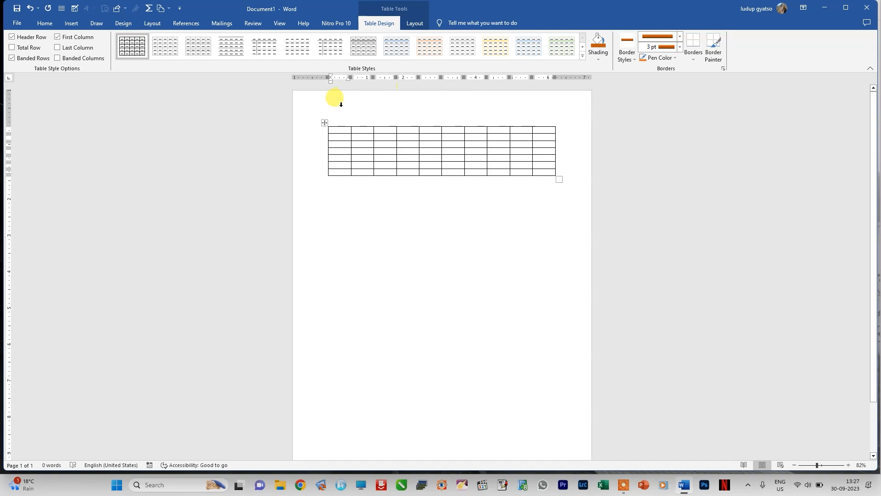
Step: Use the Eraser to remove cell borders across the first two rows within the table's first four columns
click(324, 124)
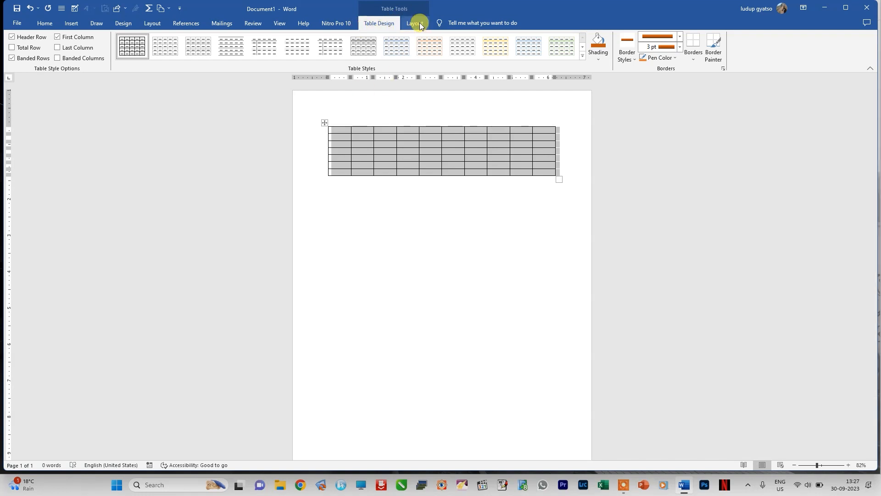
click(419, 23)
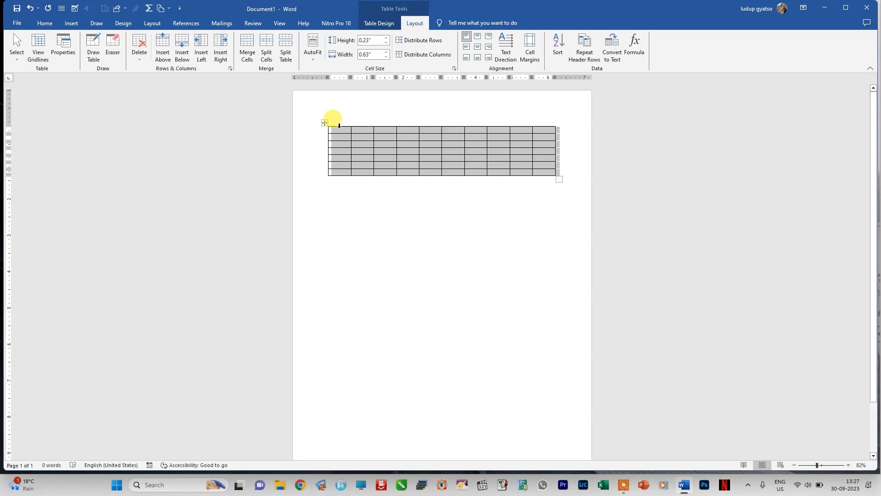
click(339, 125)
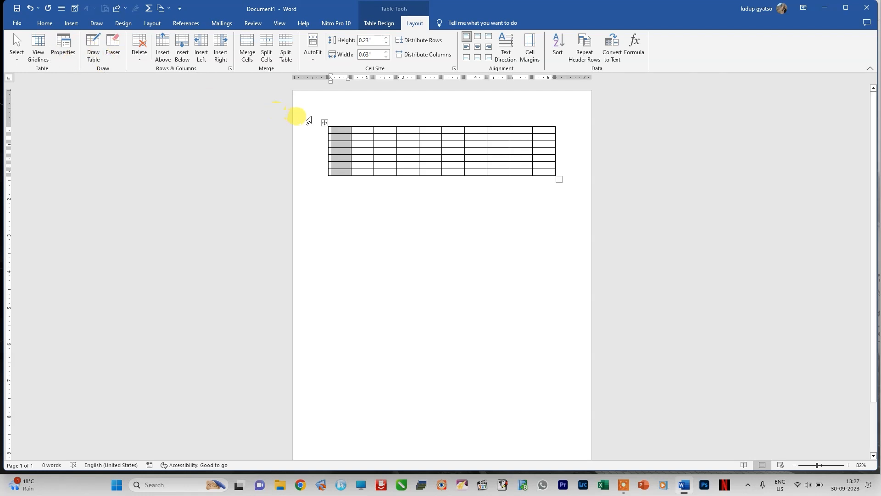
click(113, 46)
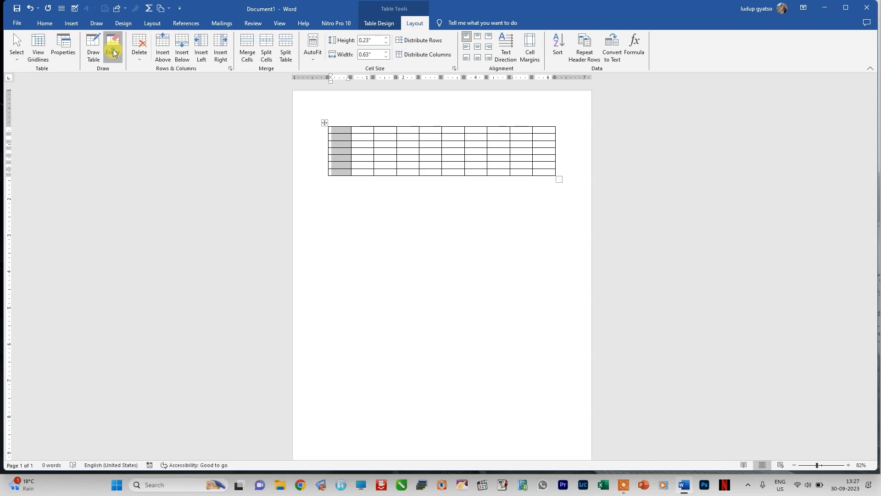
click(374, 132)
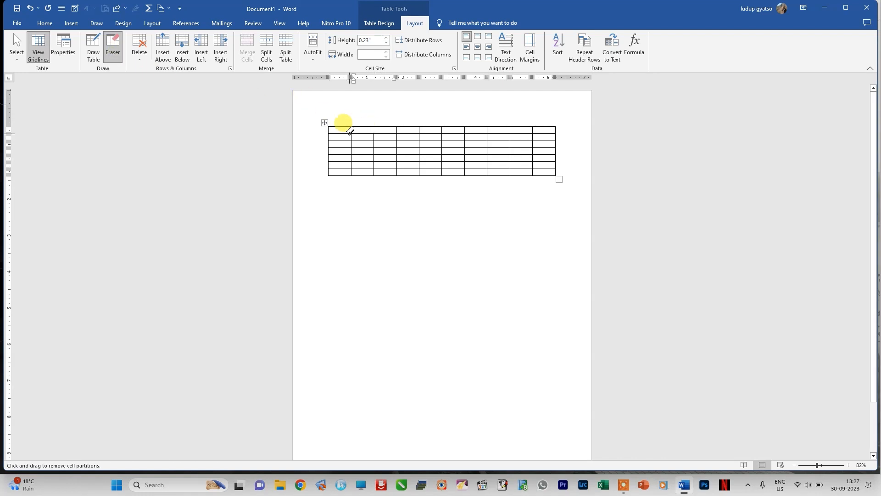
click(397, 130)
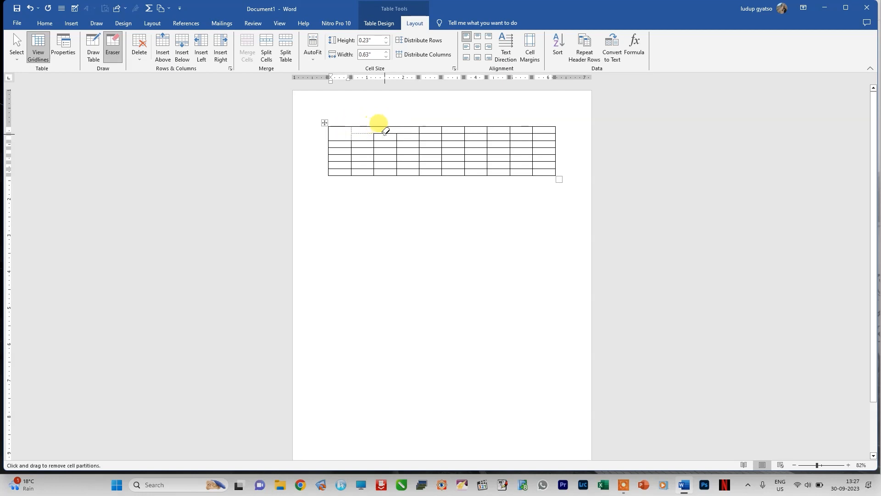
click(329, 205)
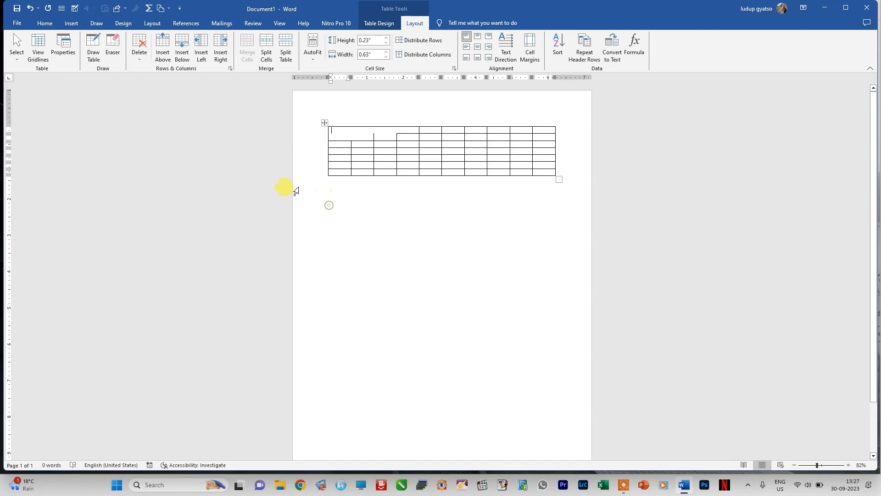
Step: Try deleting the table's first three columns with the Delete Columns command
click(139, 55)
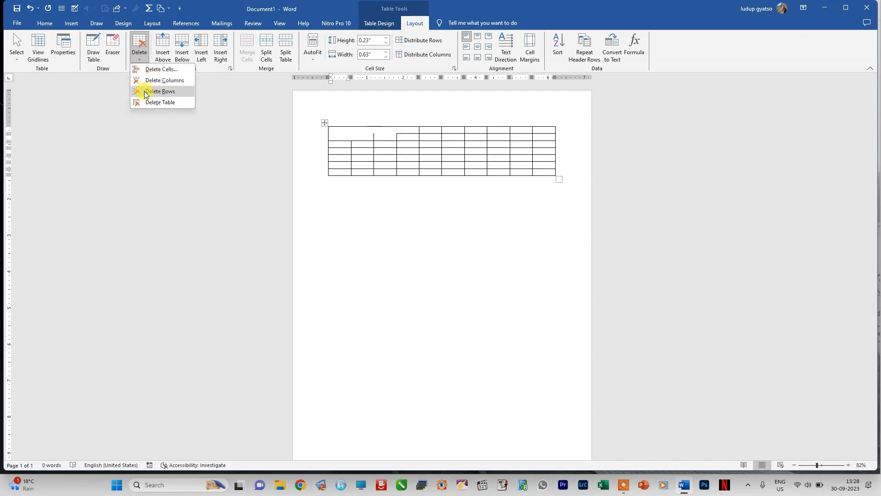
click(337, 130)
mouse_move(337, 134)
mouse_down()
mouse_move(388, 168)
mouse_move(400, 164)
mouse_move(393, 175)
mouse_up()
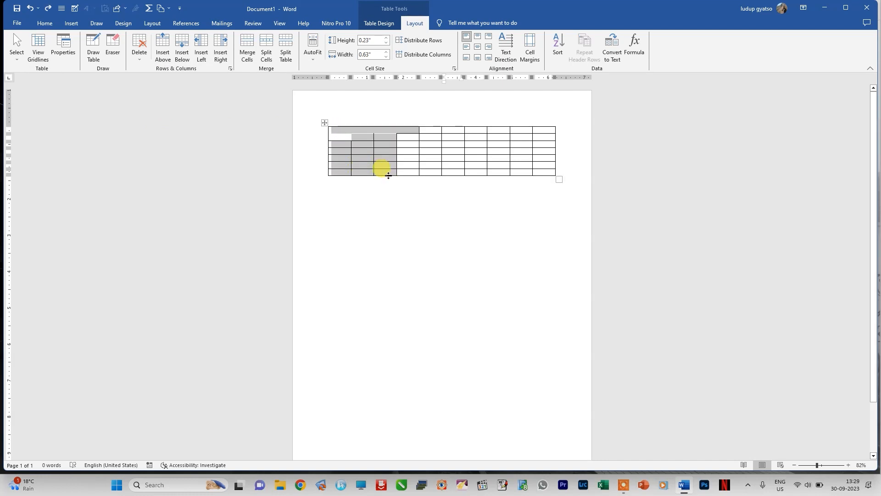
click(140, 56)
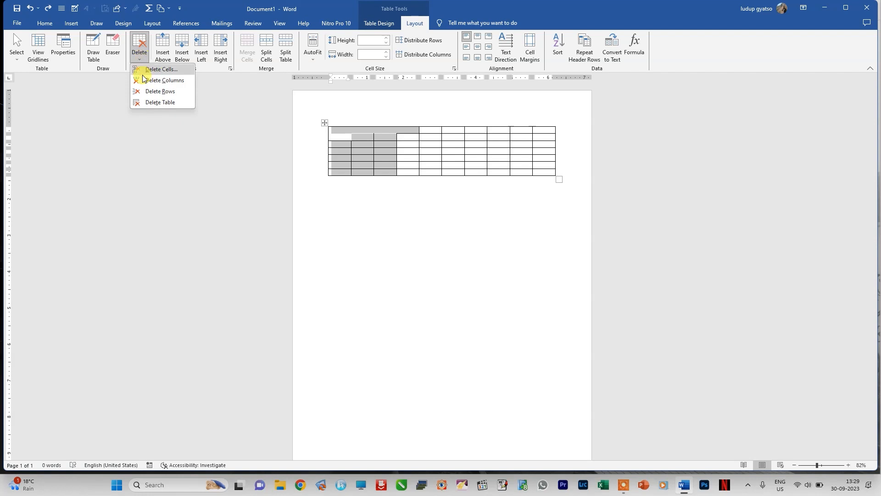
click(148, 80)
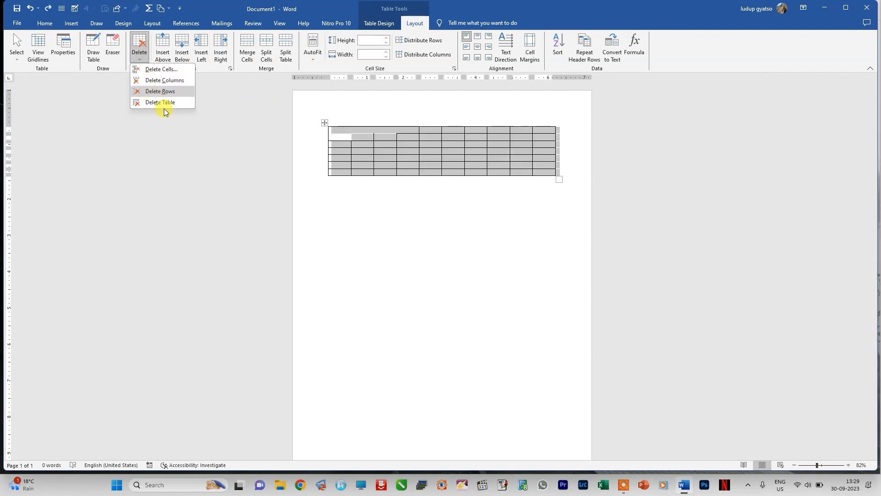
click(319, 260)
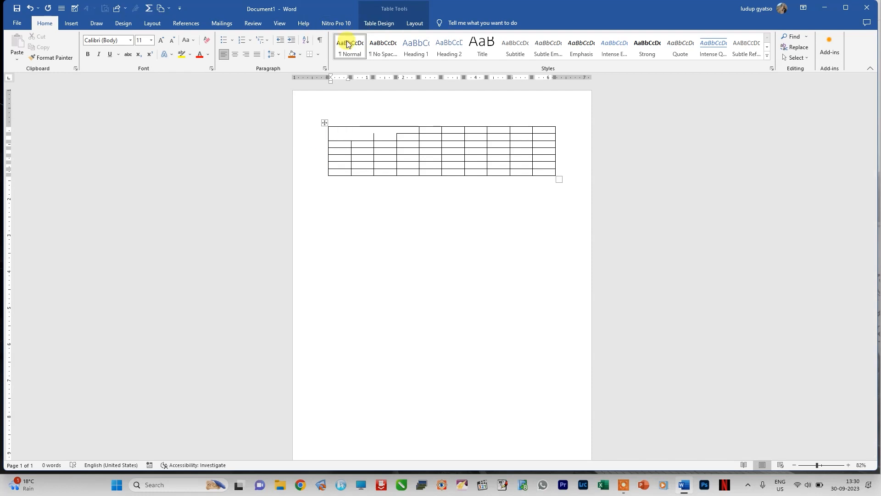
Step: Delete the table's last row with the Delete Rows command, and undo the deletion
drag(334, 167, 534, 170)
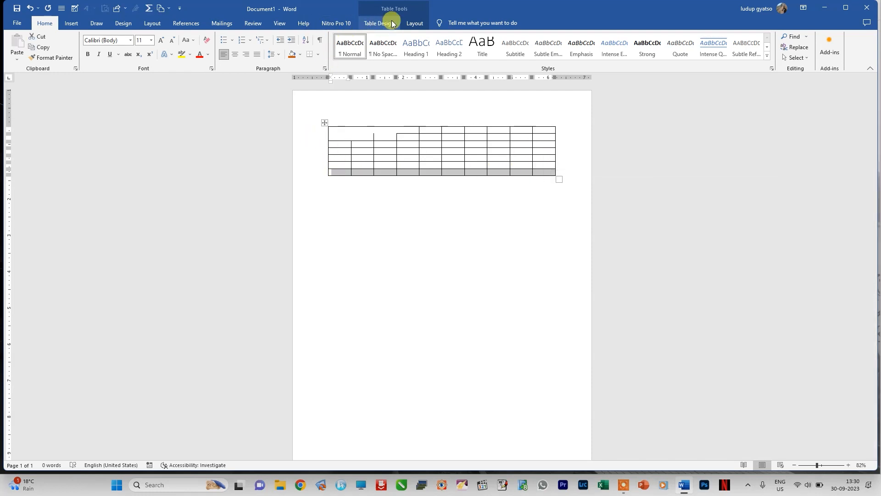
click(414, 23)
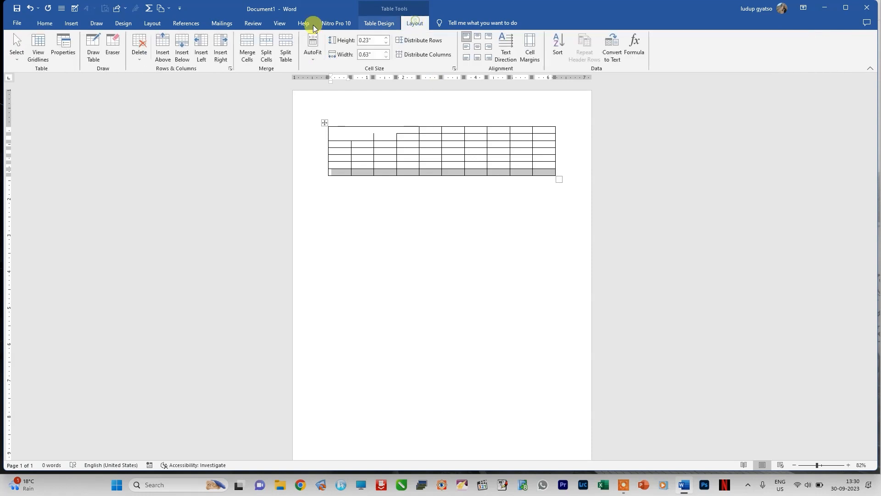
click(140, 54)
click(139, 91)
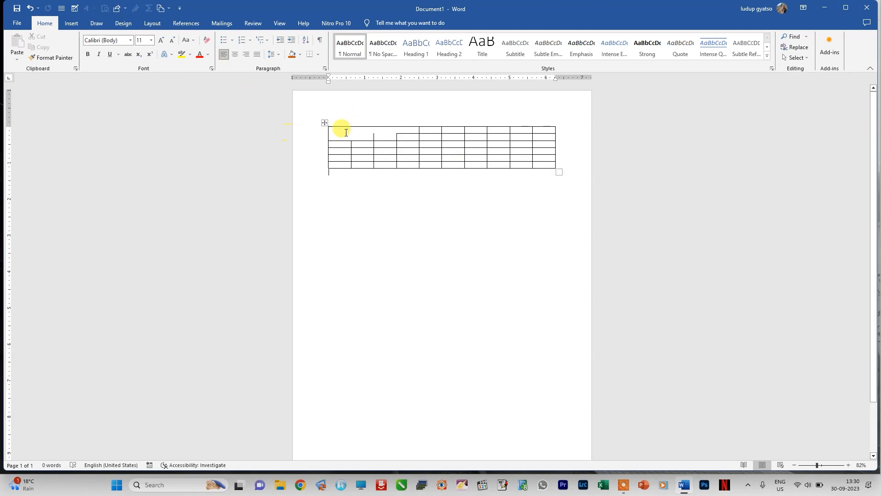
key(ctrl+z)
Step: Select the entire table with the erased borders and delete it
click(324, 123)
click(468, 99)
click(478, 158)
Step: Insert a new table with five columns and six rows
click(71, 23)
click(82, 45)
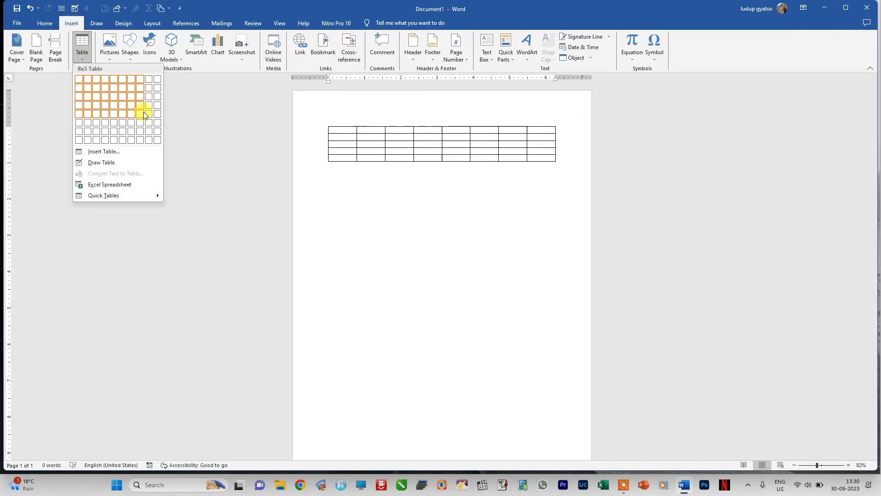
click(112, 122)
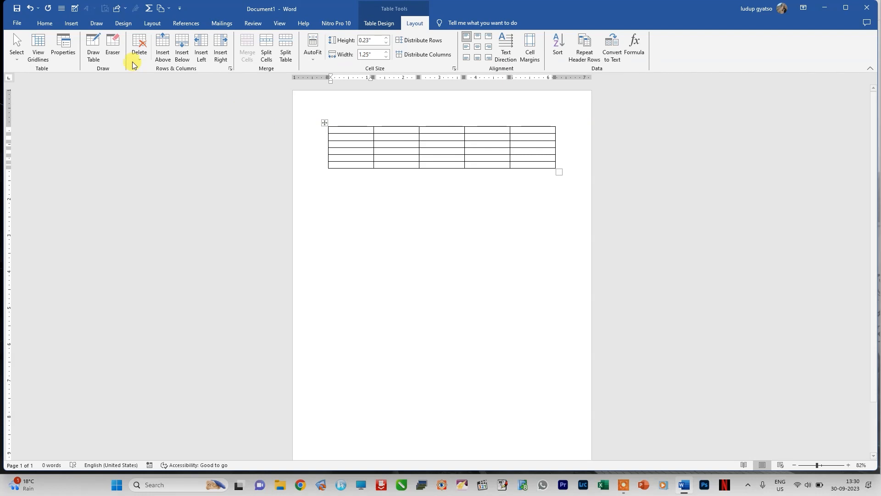
Step: Insert three new rows above the table's first row
click(164, 55)
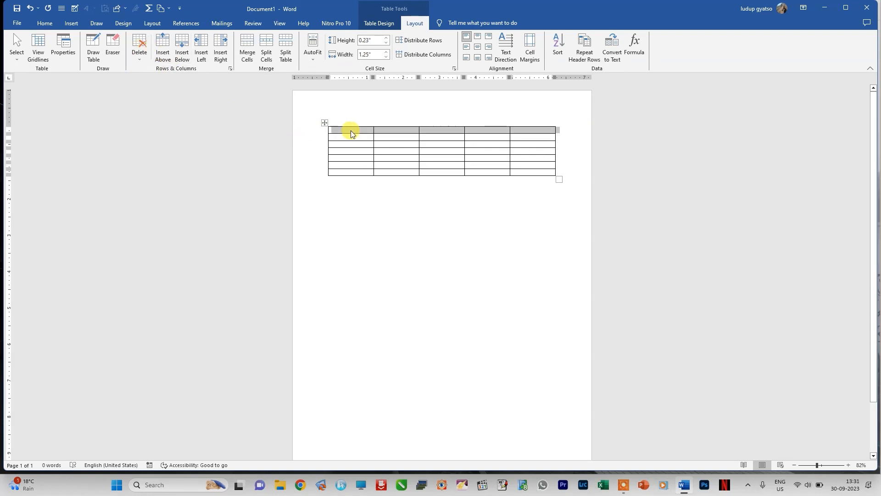
click(164, 58)
click(164, 60)
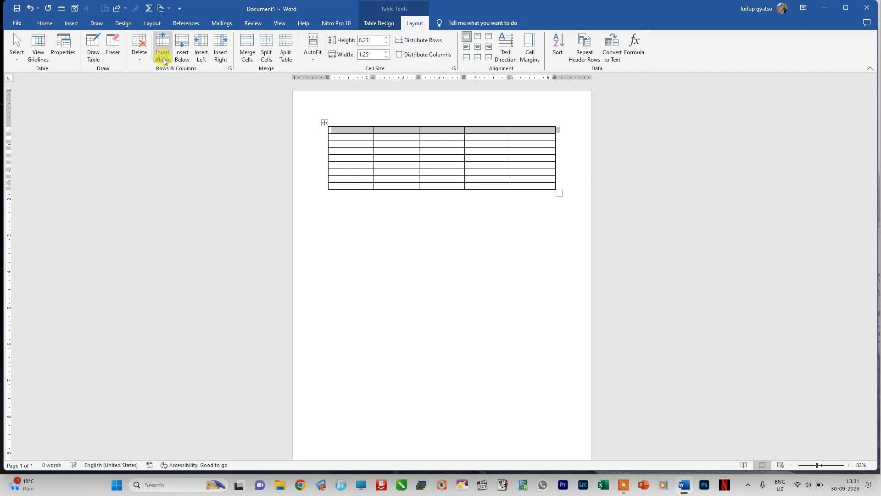
Step: Insert three new rows below the table's last row
click(336, 184)
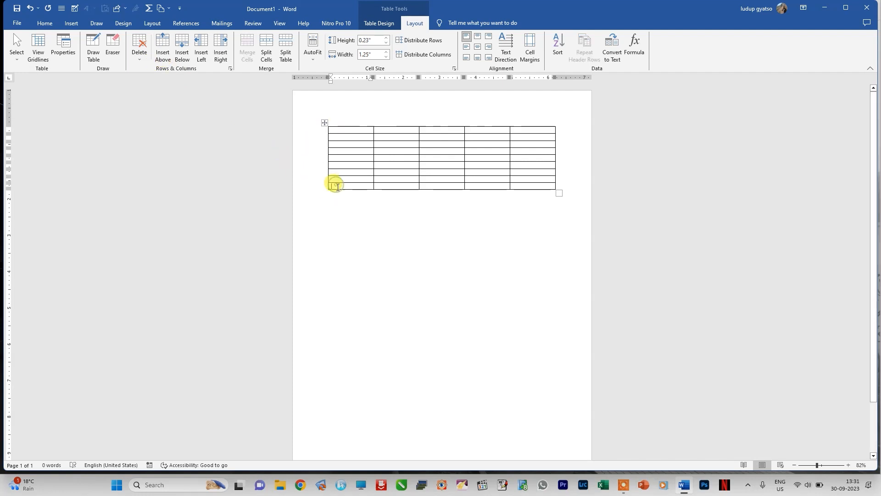
click(184, 60)
click(186, 59)
click(187, 58)
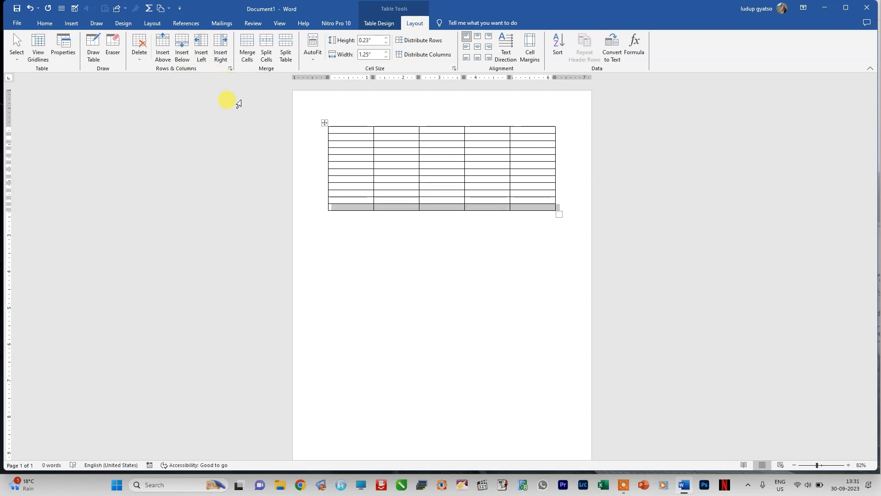
Step: Insert two new columns to the left of the table's first column
click(335, 132)
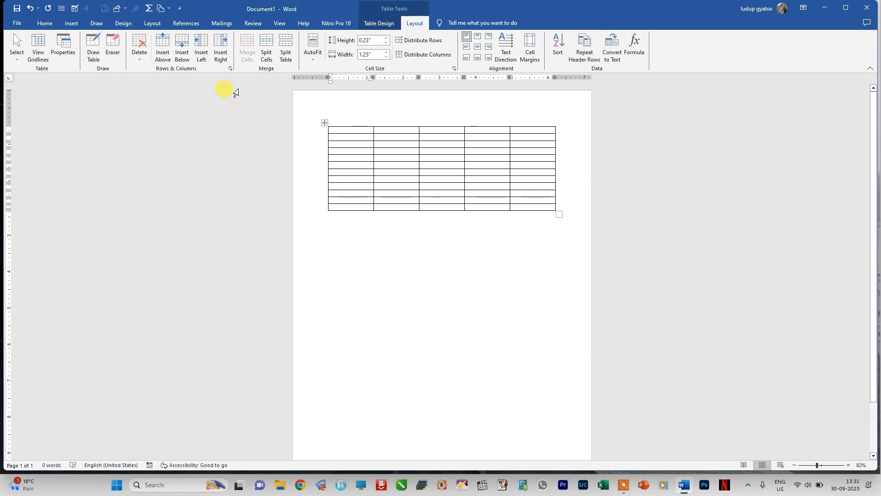
click(200, 56)
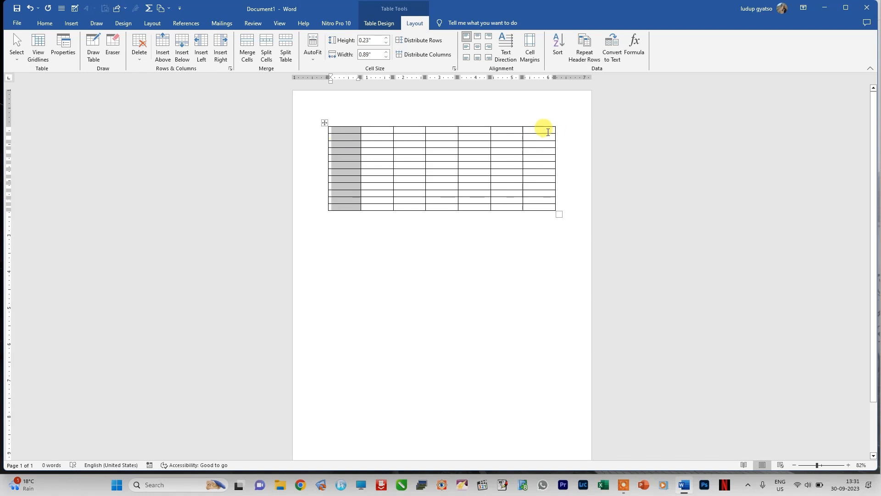
Step: Insert two new columns to the right of the table's last column
click(548, 132)
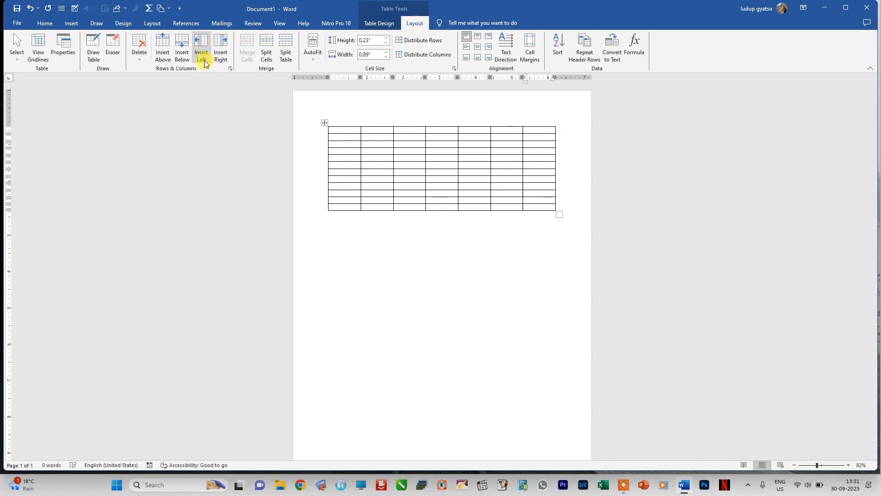
click(220, 57)
click(221, 56)
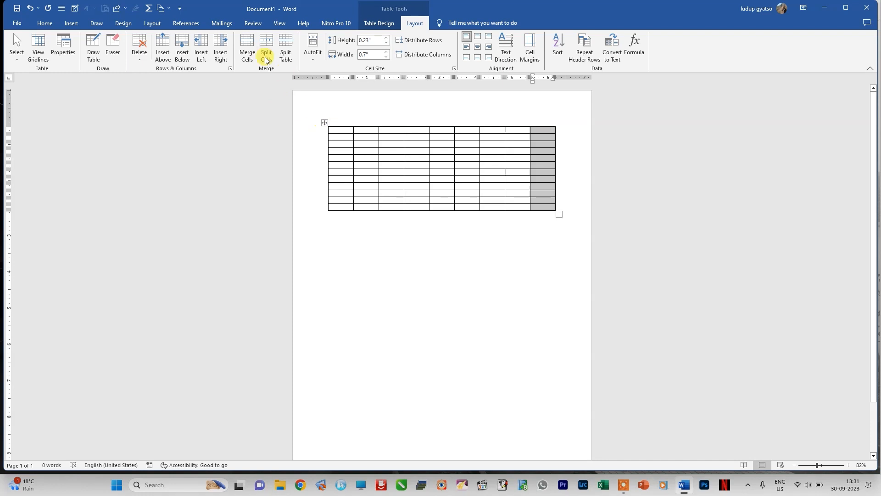
Step: Merge all the cells in the table's fifth row, and undo the merge
drag(335, 157, 537, 155)
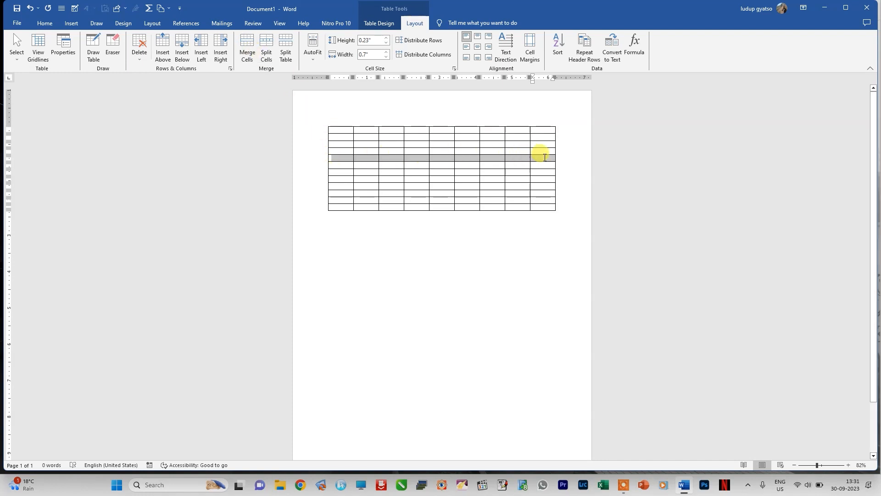
click(246, 55)
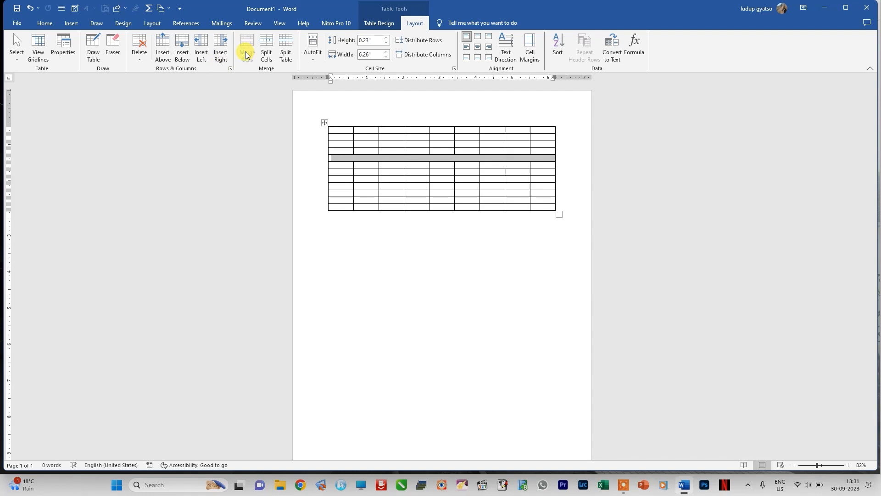
click(377, 223)
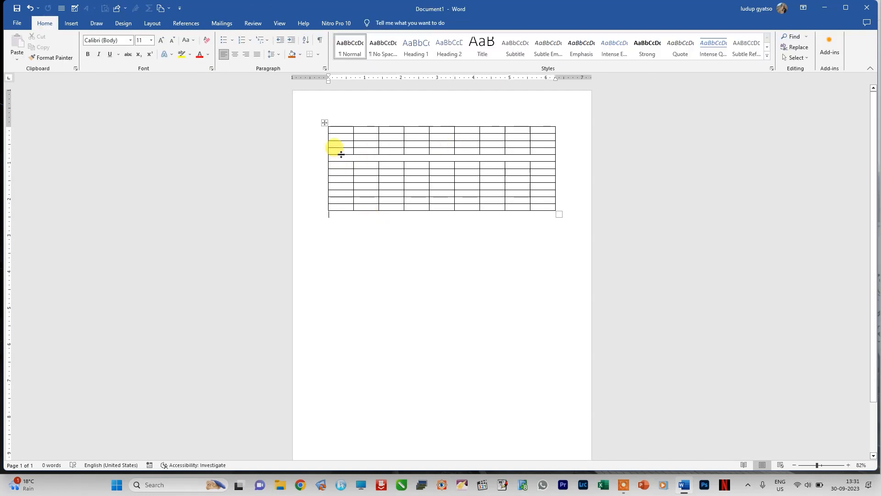
key(ctrl+z)
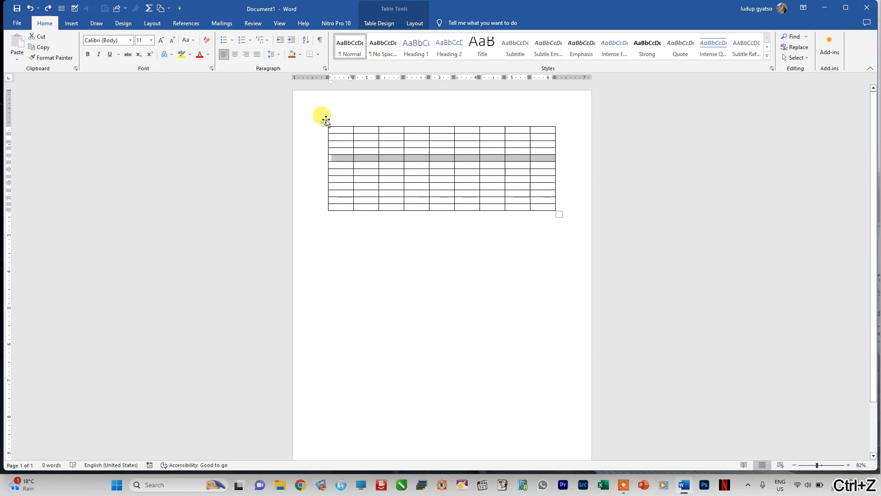
Step: Split the first two cells of the fourth row into five columns and one row, and undo the split
click(326, 121)
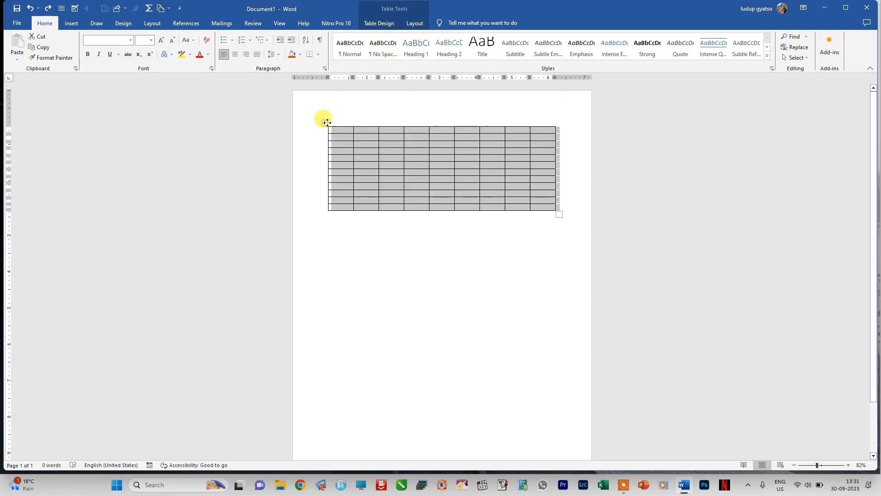
click(416, 24)
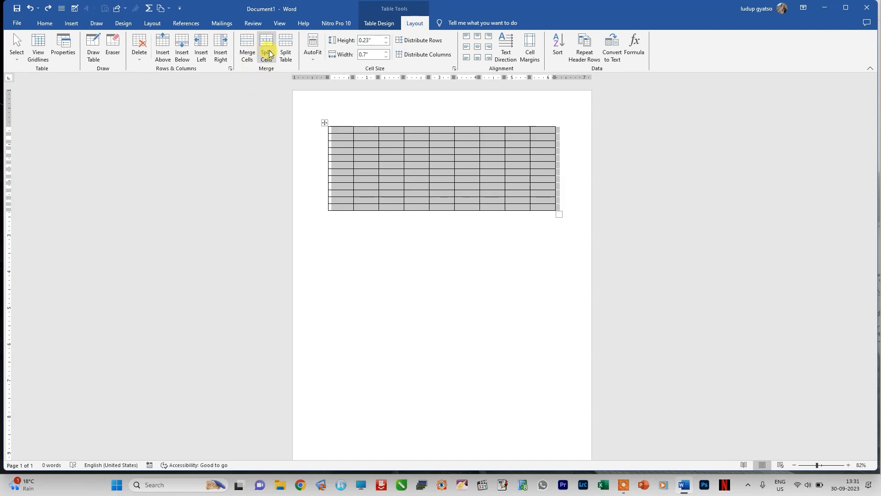
click(340, 151)
drag(335, 149, 367, 151)
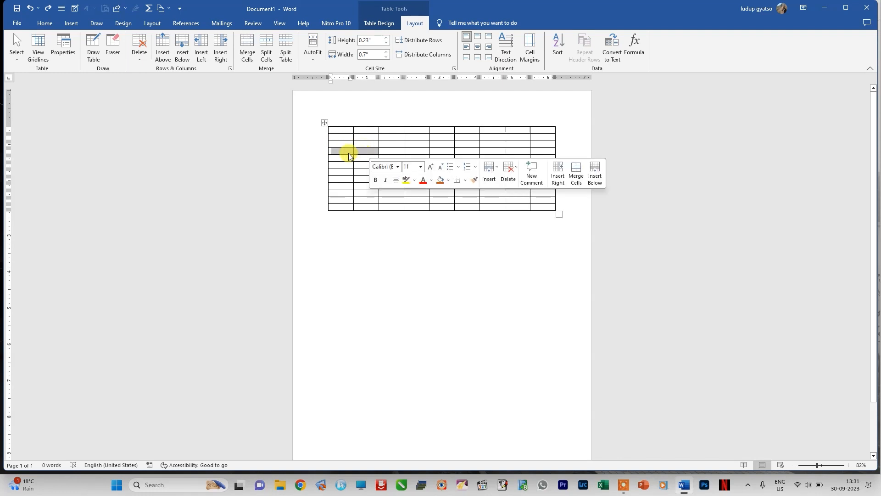
click(266, 55)
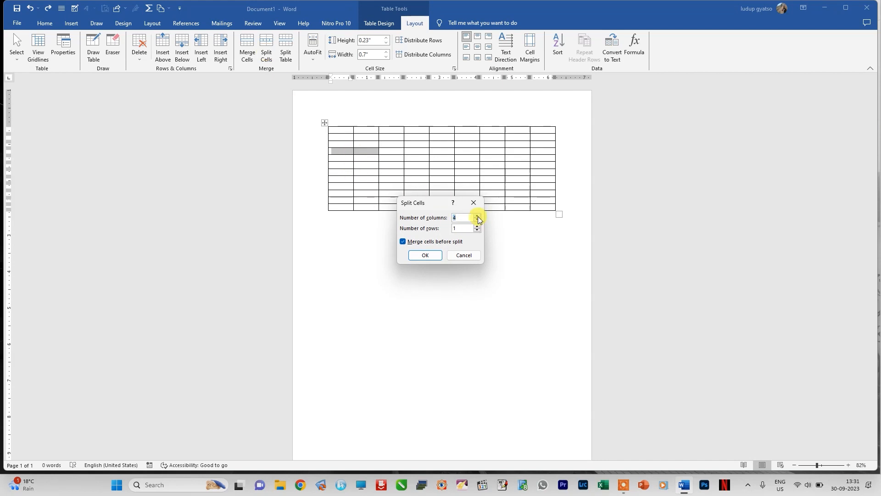
click(436, 255)
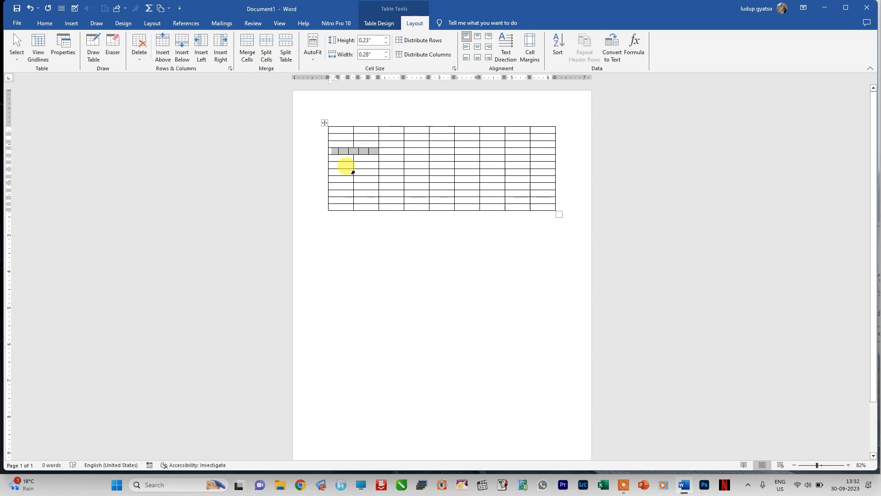
key(ctrl+z)
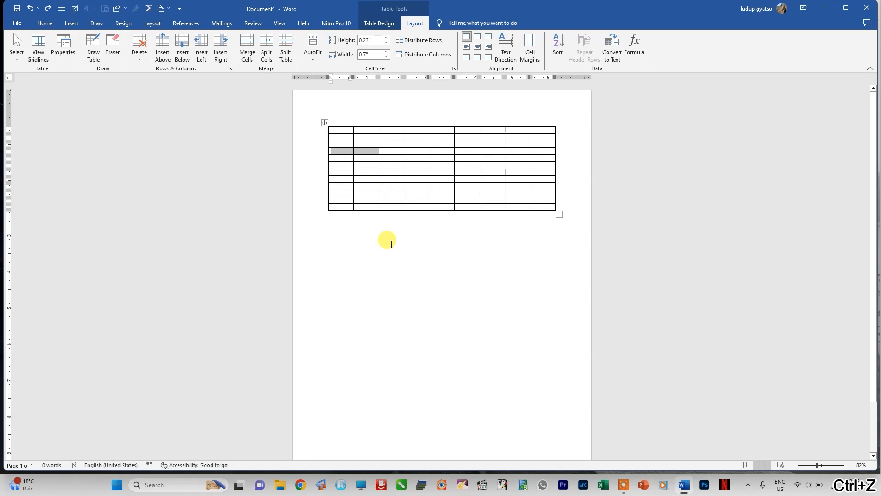
Step: Split the table into two separate tables at the sixth row, and undo the split
click(325, 122)
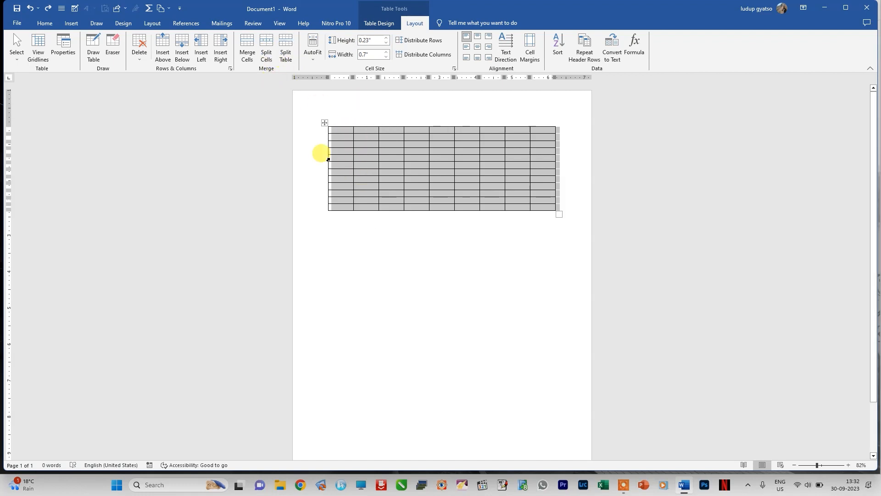
click(335, 161)
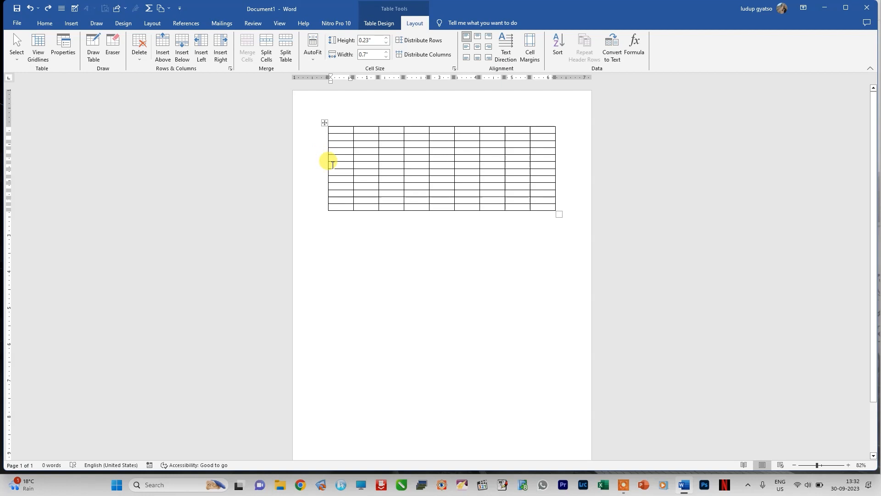
drag(333, 163, 548, 163)
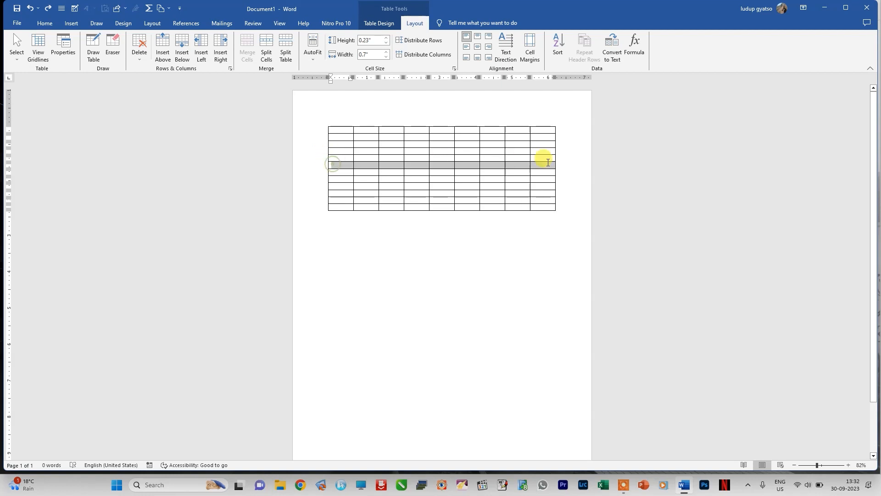
click(285, 51)
click(401, 267)
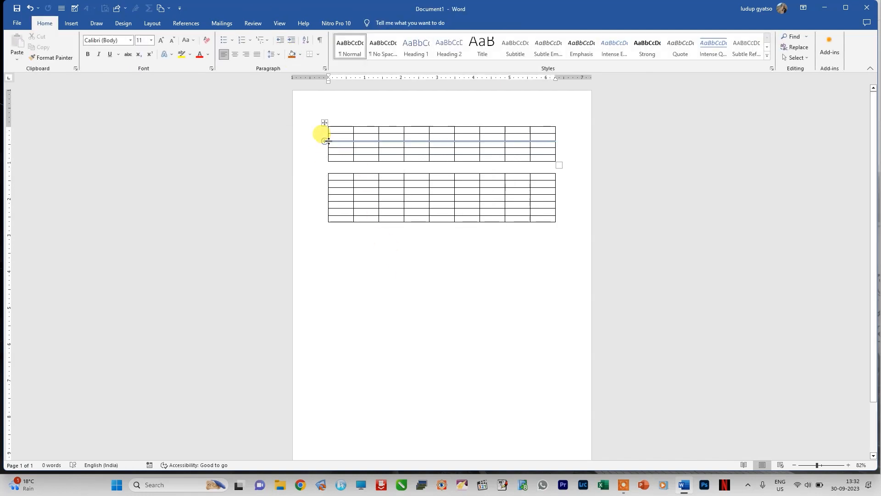
key(ctrl+z)
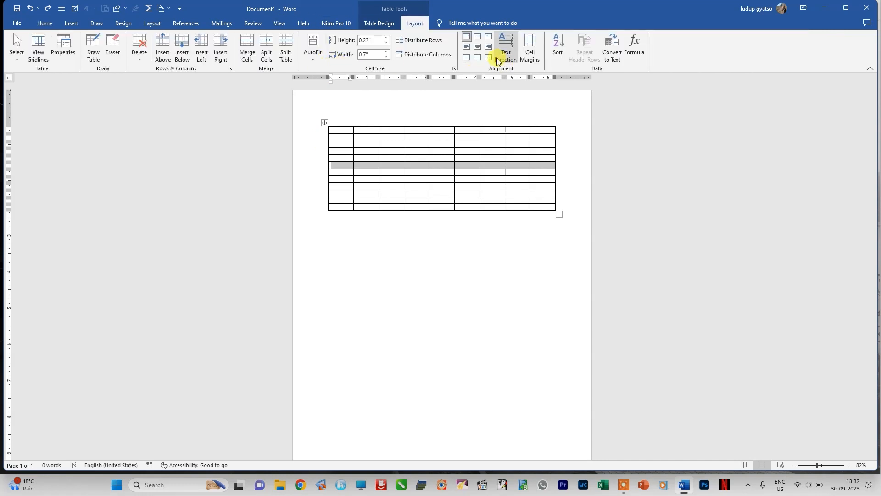
Step: Fill the table's first row with day names, starting with Sunday in the first cell
click(338, 129)
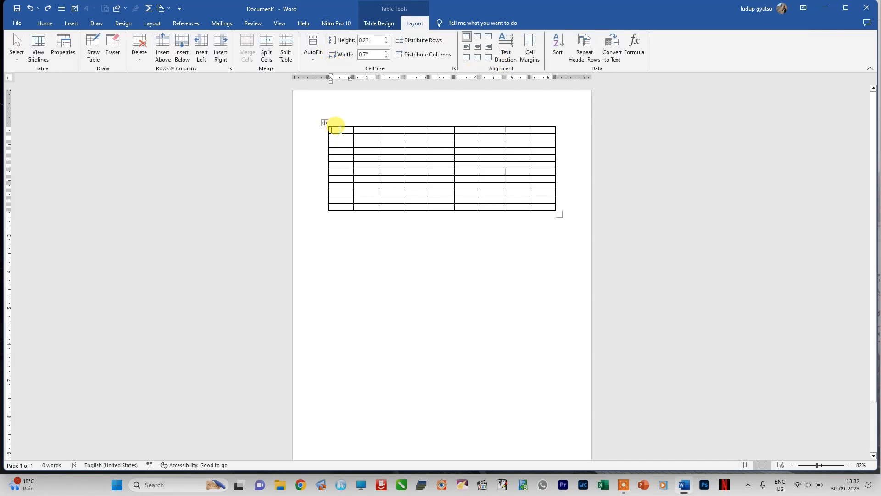
text(Sunday)
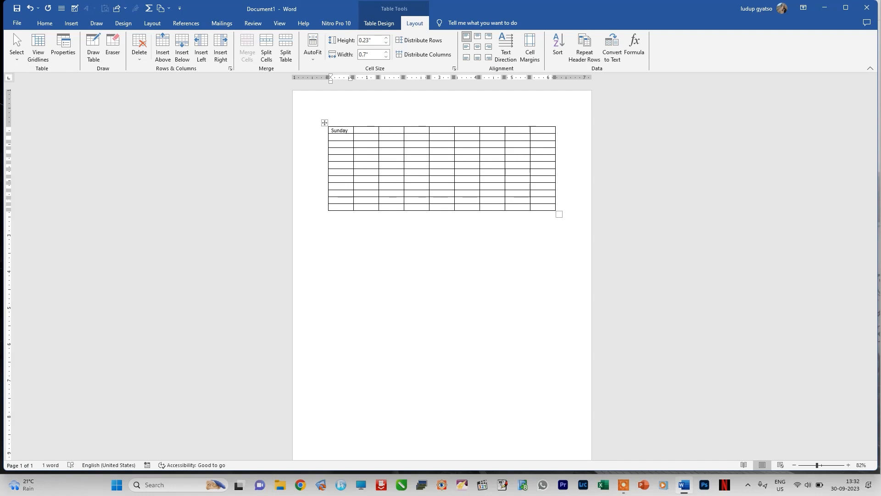
text(Mon)
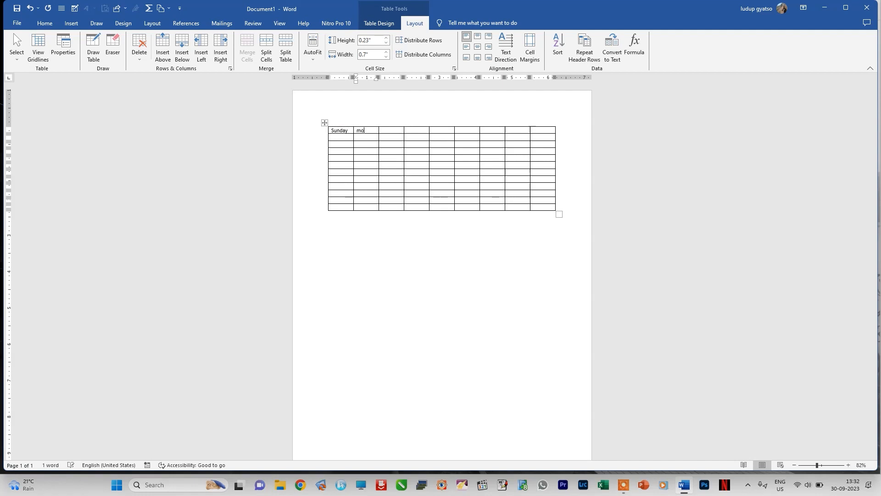